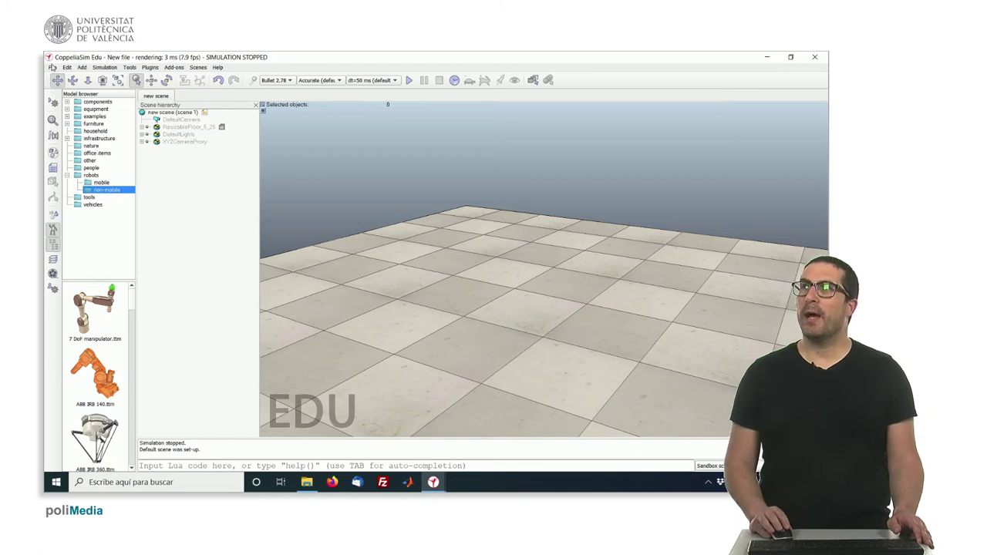
- Start a mesh import and choose all the STL files in the bPED folder
left_click(52, 67)
mouse_move(96, 157)
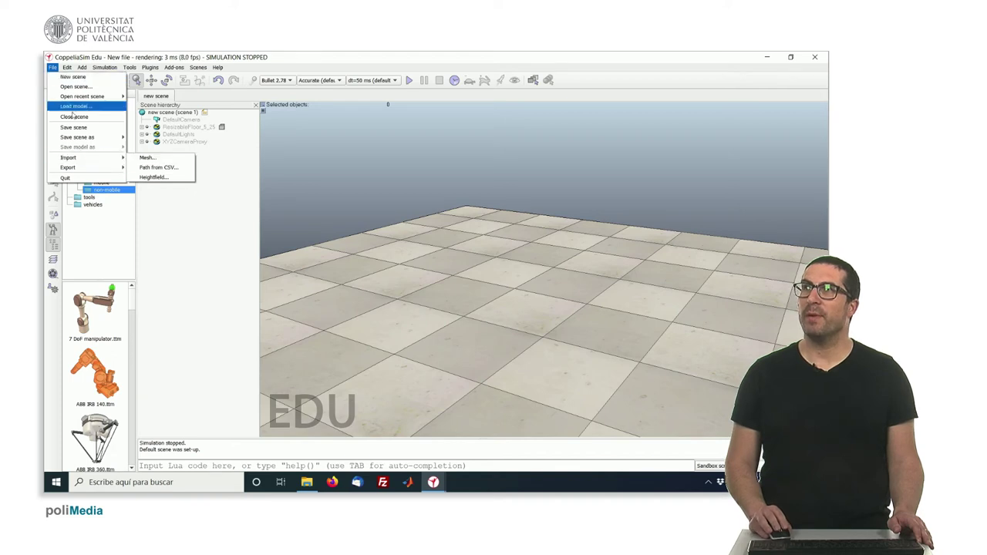
left_click(140, 159)
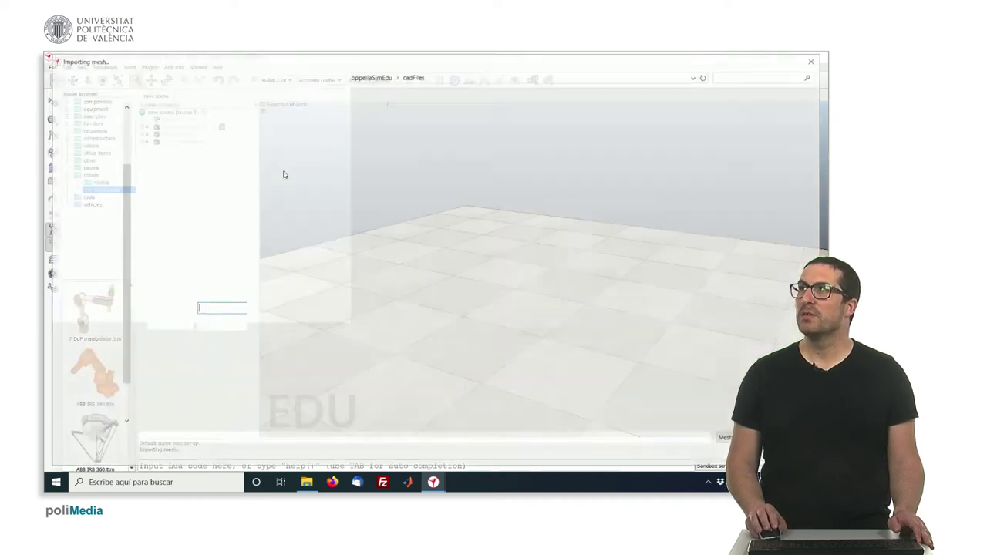
scroll(85, 186, "up", 6)
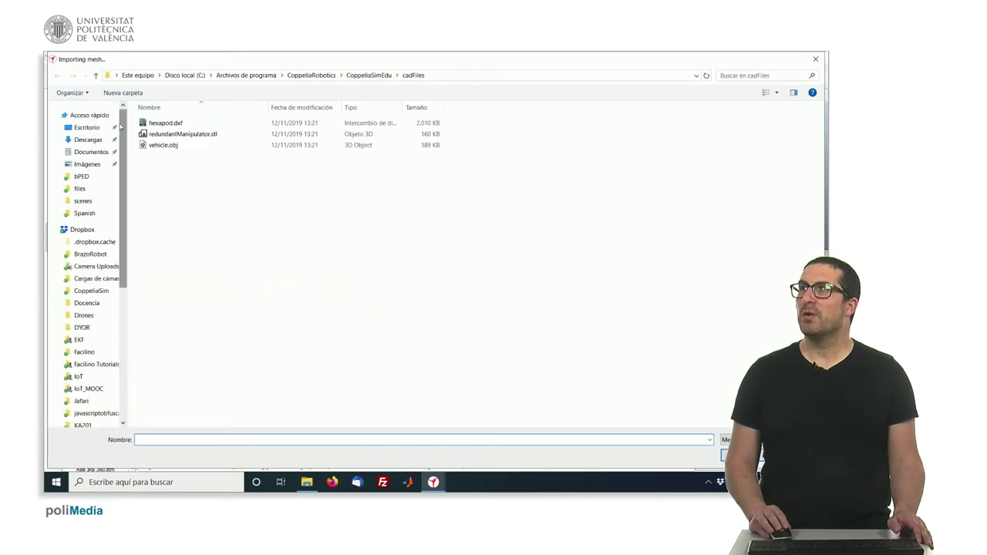
left_click(81, 177)
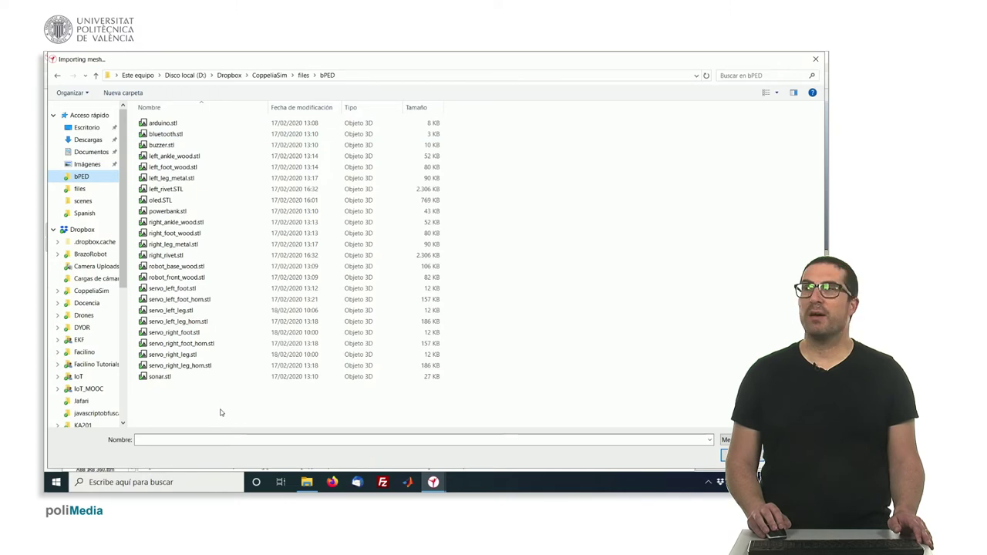
left_click_drag(220, 413, 150, 120)
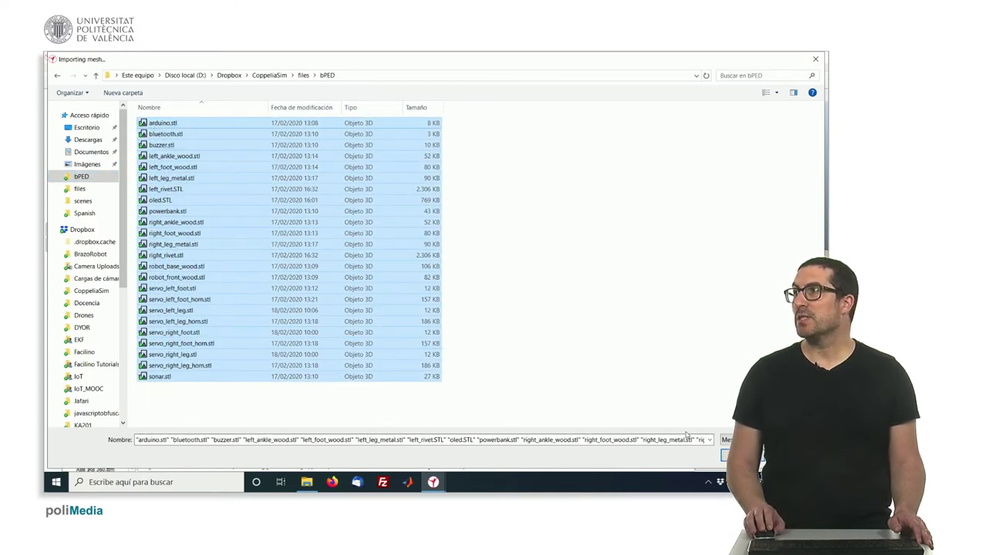
left_click(743, 456)
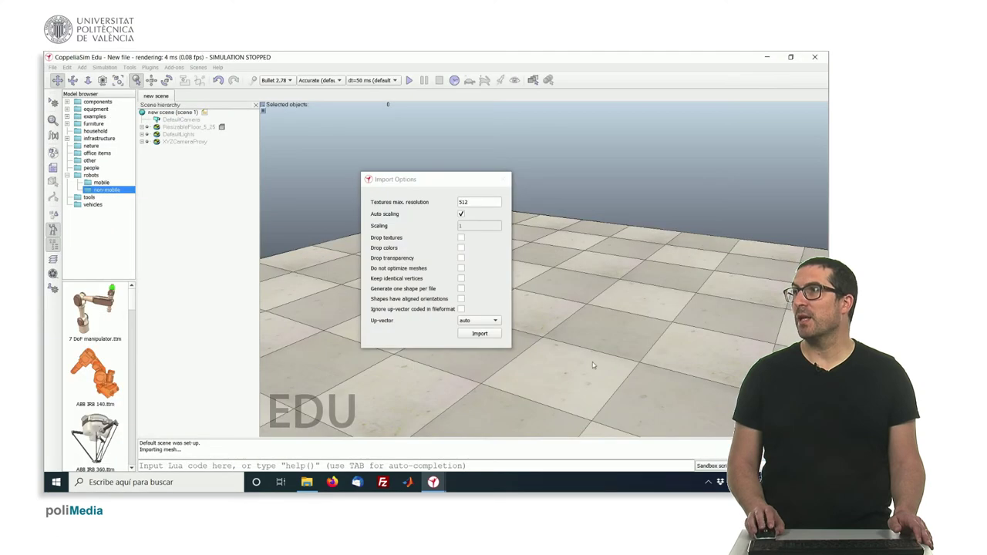
- Import the meshes with auto scaling off, a scaling of 0.001 and the up-vector set to Z
left_click(462, 214)
double_click(465, 224)
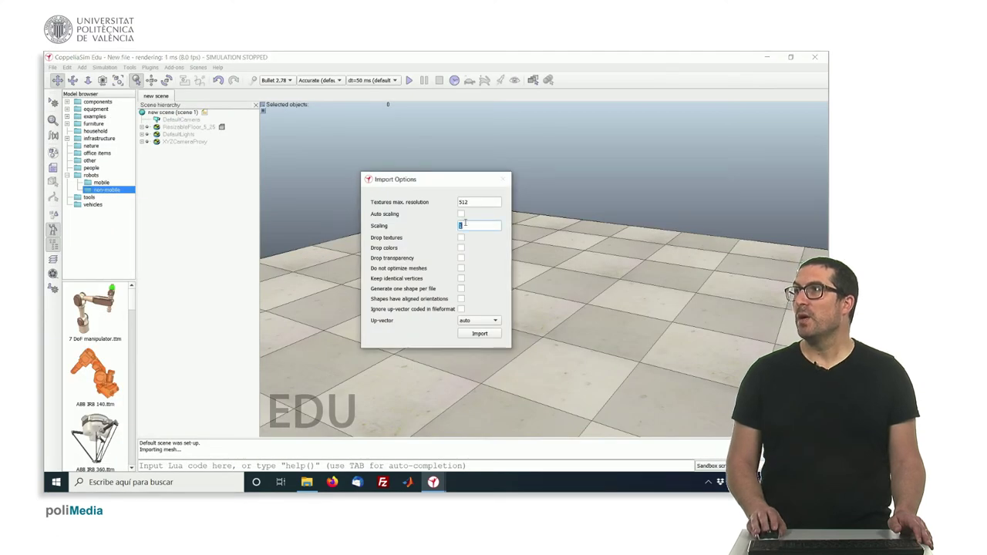
type("0.")
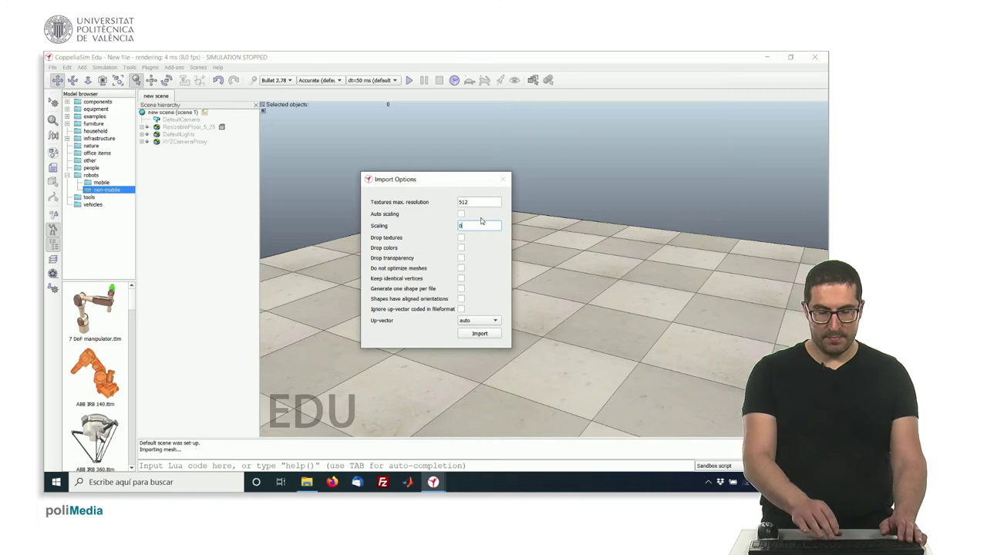
type("001")
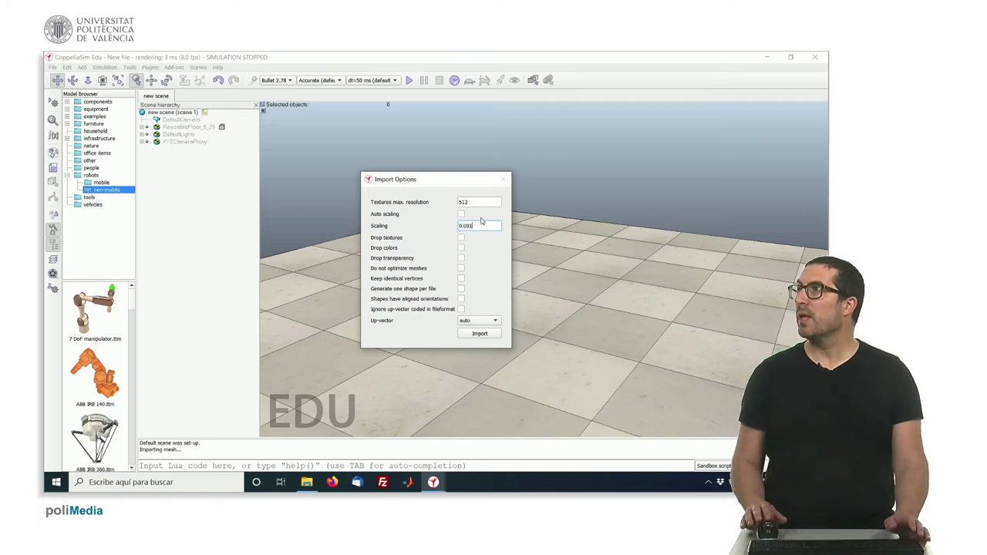
left_click_drag(485, 226, 446, 224)
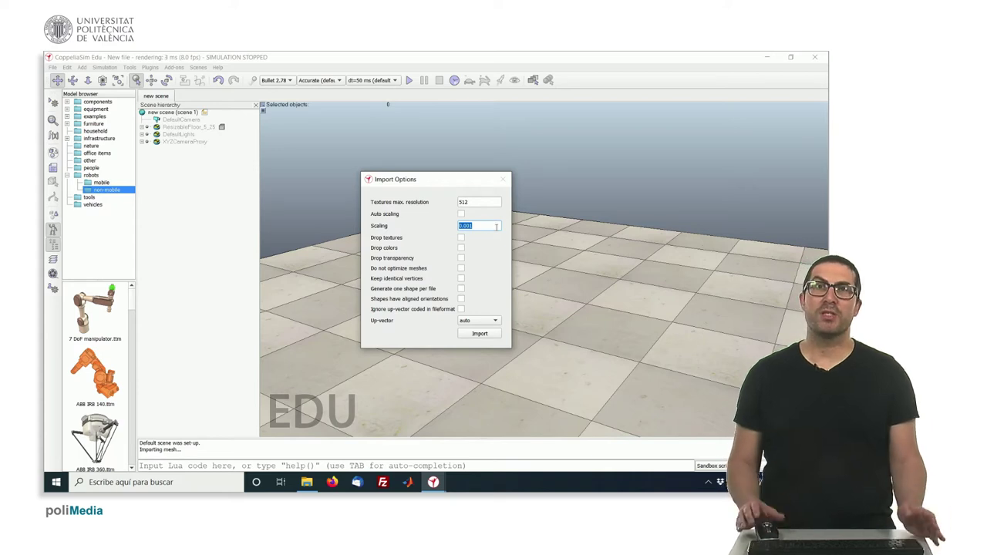
left_click(480, 320)
left_click(478, 329)
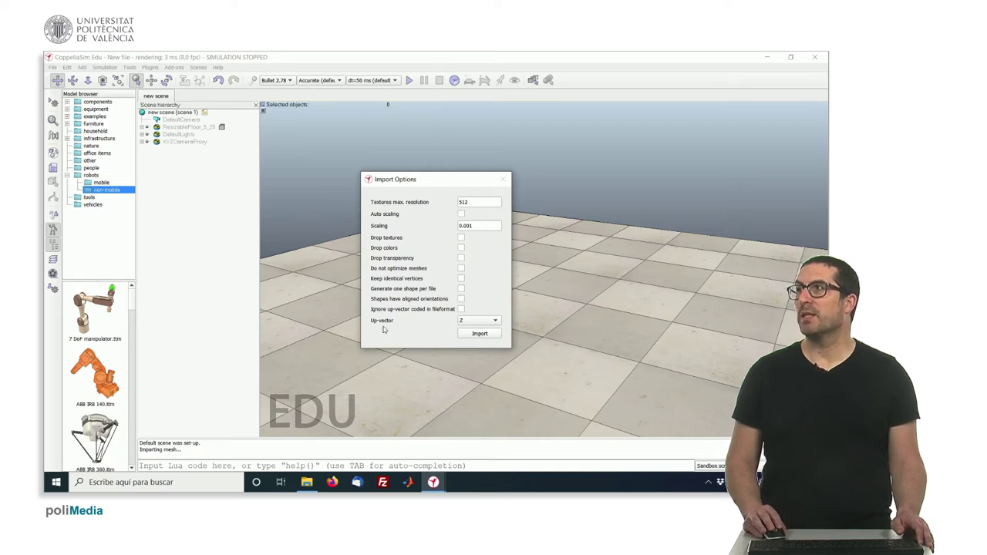
left_click(480, 334)
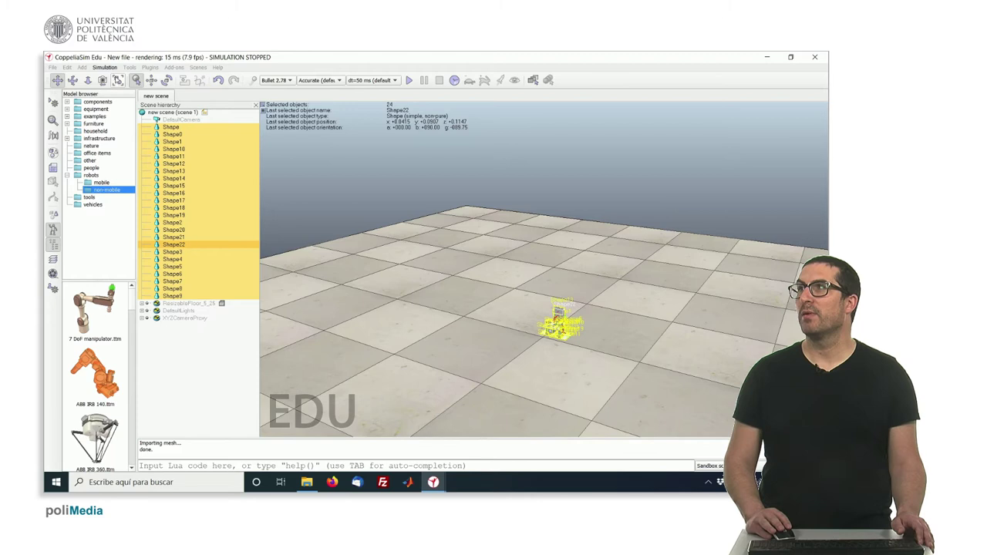
- Fit the view to the imported robot and examine it from the back and the front
left_click(118, 80)
left_click(378, 252)
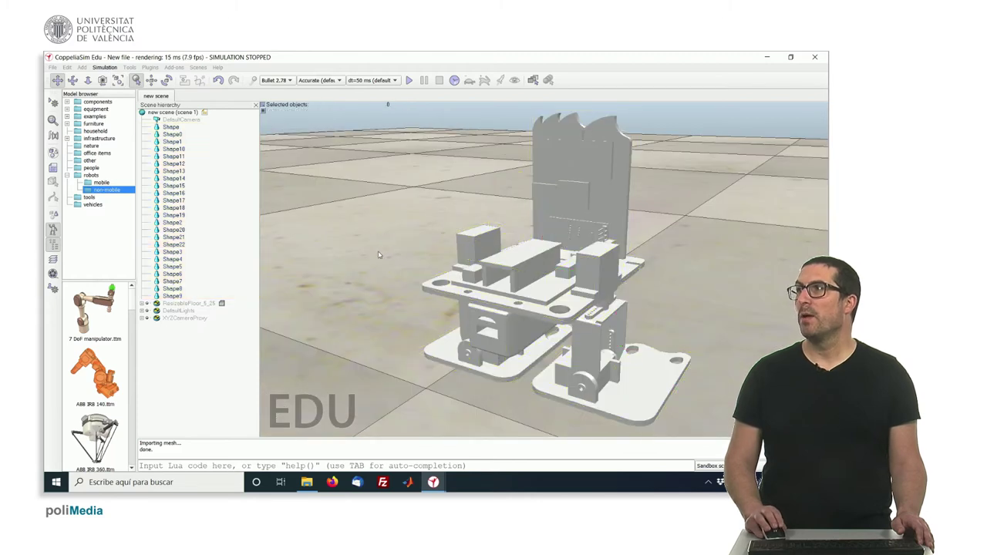
mouse_move(387, 257)
middle_mouse_down()
mouse_move(444, 267)
mouse_move(387, 263)
middle_mouse_up()
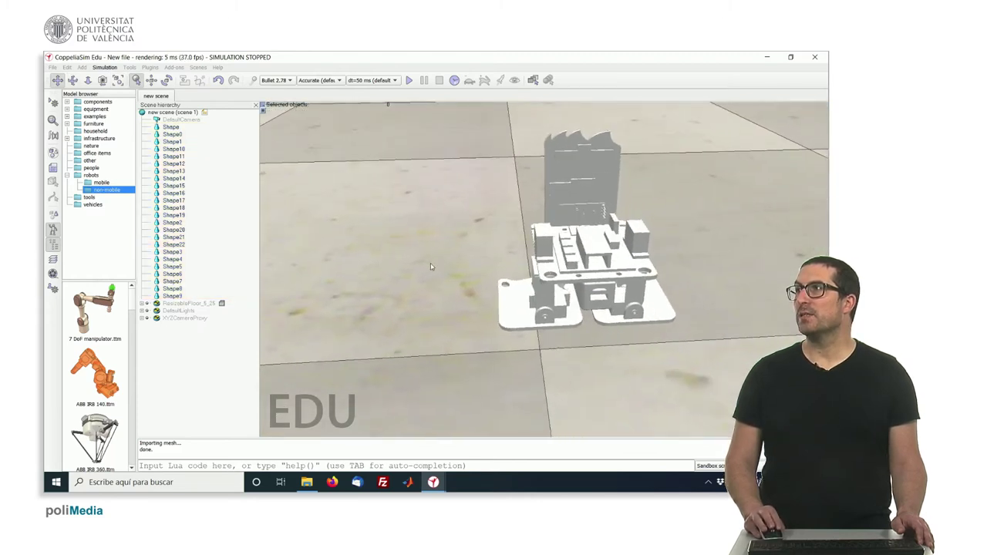
mouse_move(418, 263)
left_mouse_down()
mouse_move(604, 265)
mouse_move(411, 272)
left_mouse_up()
scroll(413, 272, "up", 1)
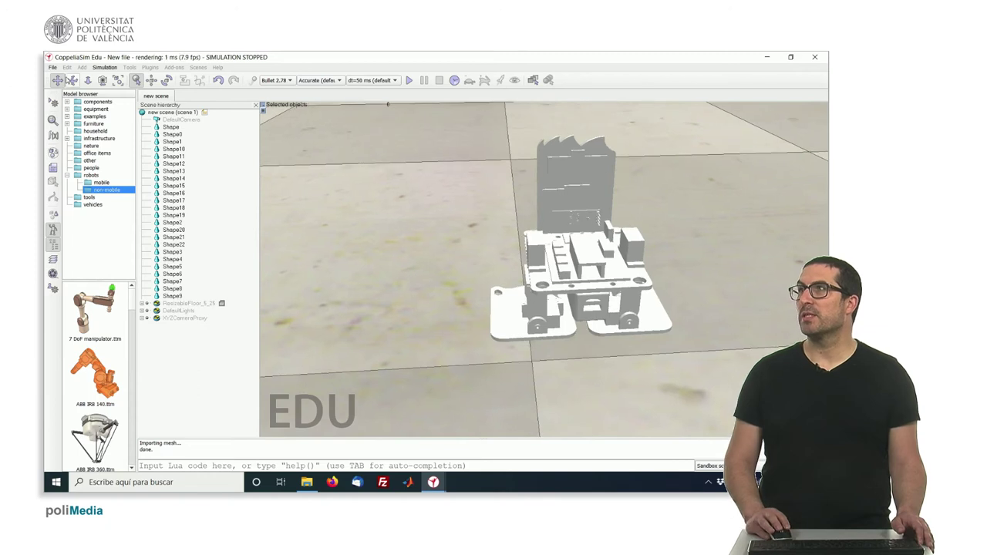
left_click(73, 81)
left_click_drag(455, 242, 613, 224)
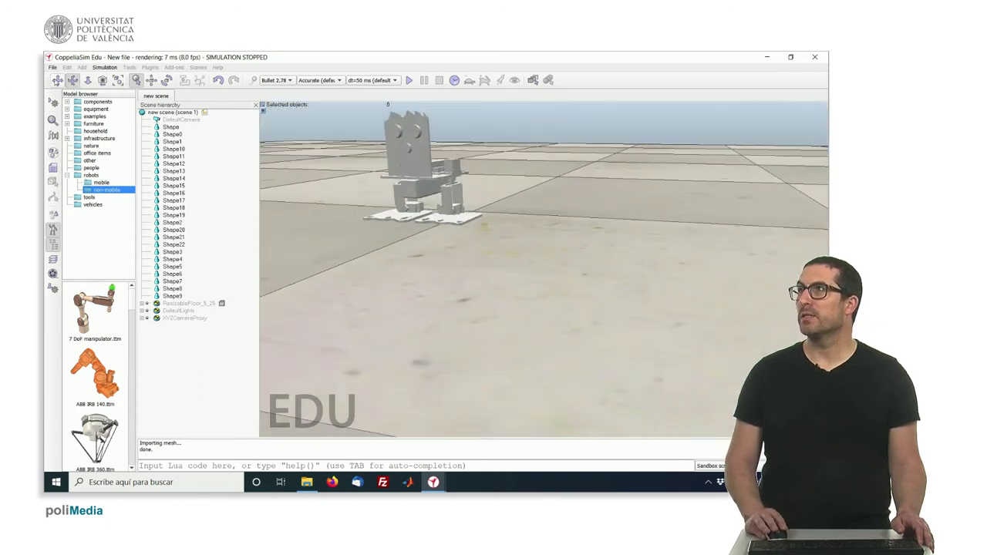
left_click(57, 79)
left_click_drag(439, 192, 604, 310)
middle_click_drag(603, 310, 516, 280)
scroll(521, 282, "up", 5)
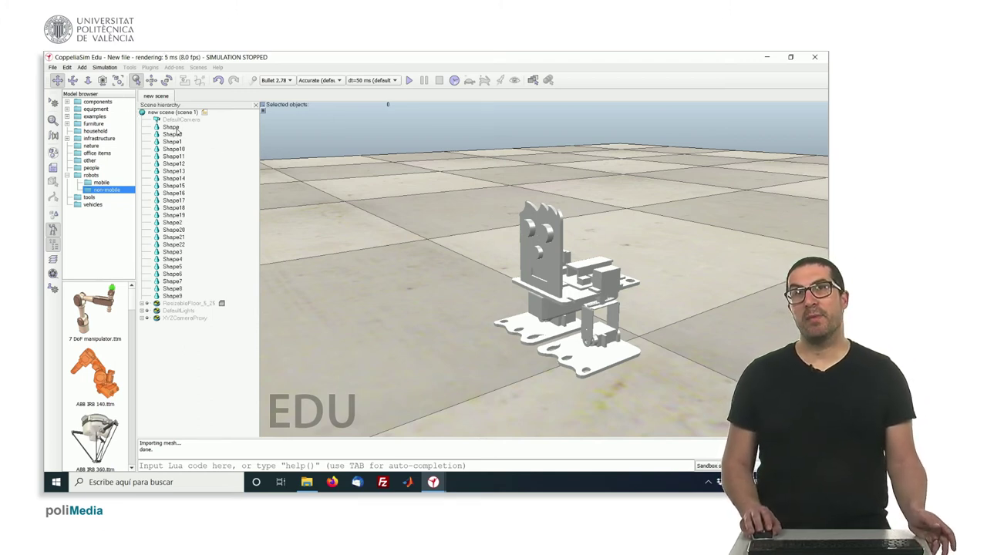
- Rename the object Shape in the scene hierarchy as arduino
left_click(171, 128)
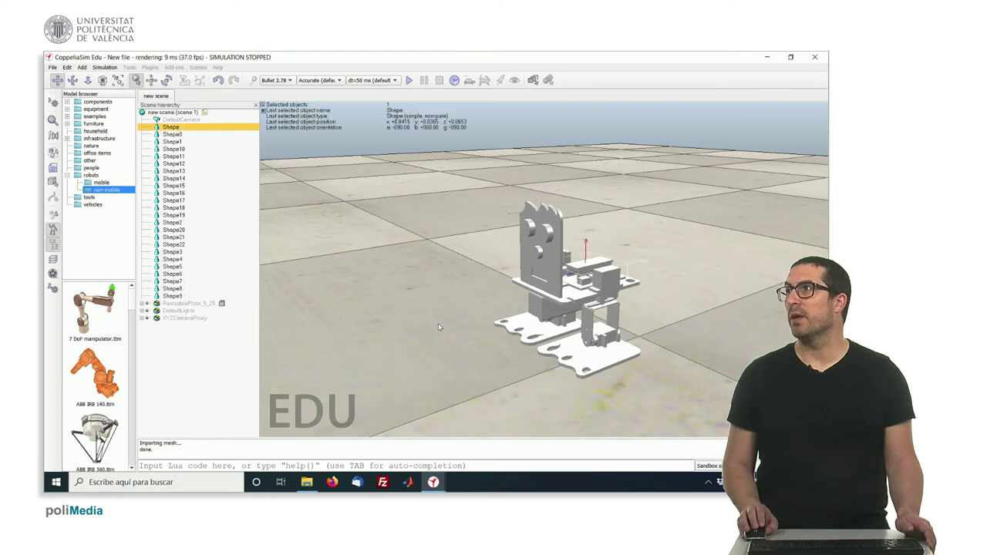
middle_click_drag(452, 332, 395, 345)
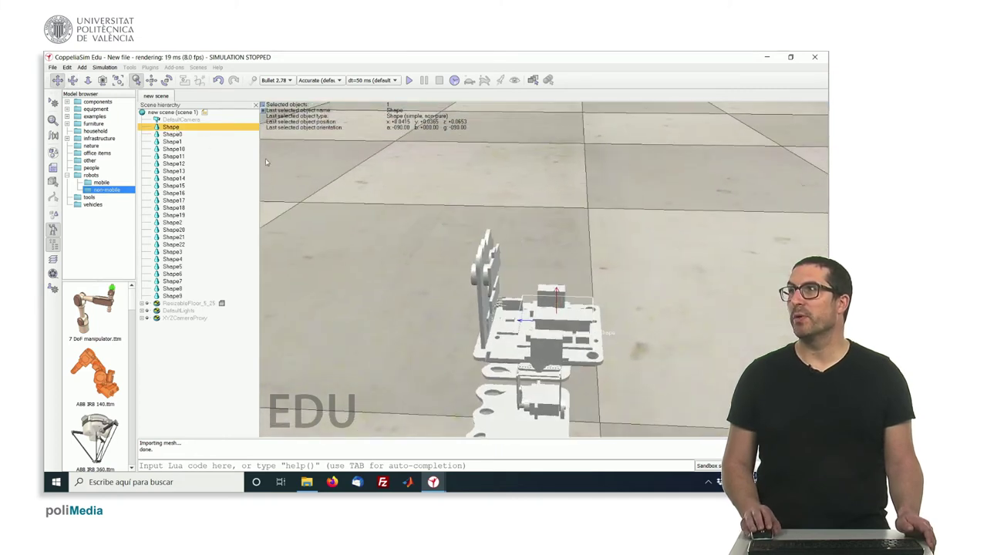
double_click(177, 129)
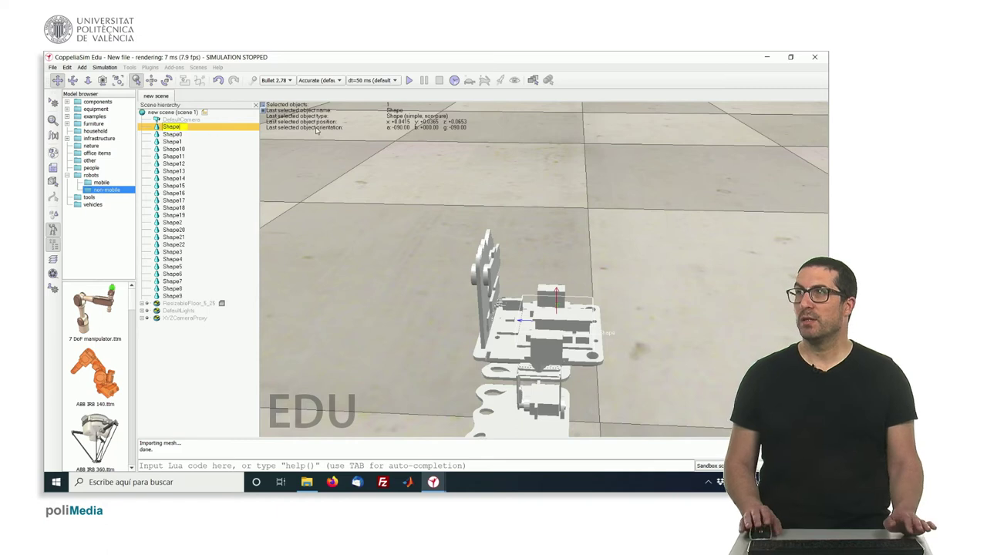
key("BackSpace")
key("BackSpace")
key("BackSpace")
key("BackSpace")
key("BackSpace")
type("arduino")
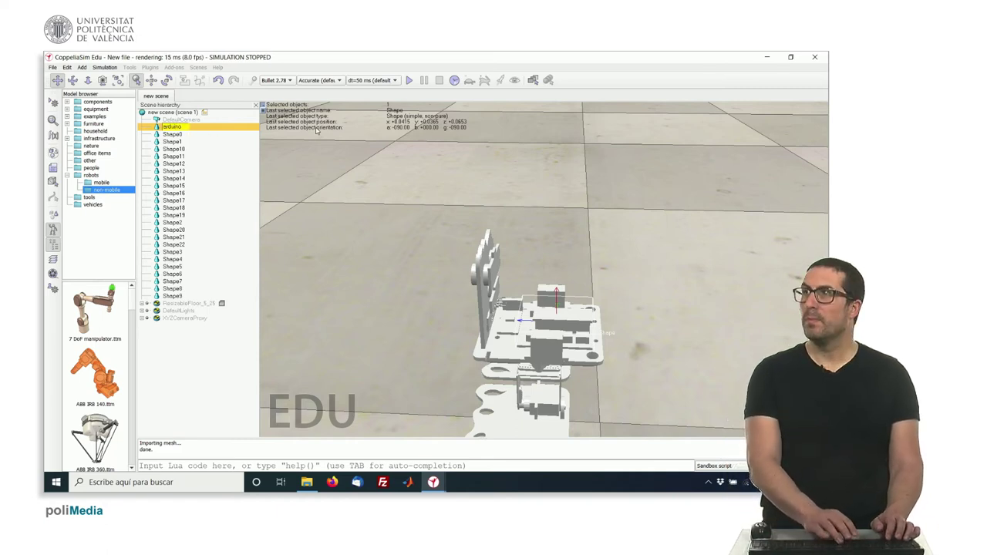
key("Return")
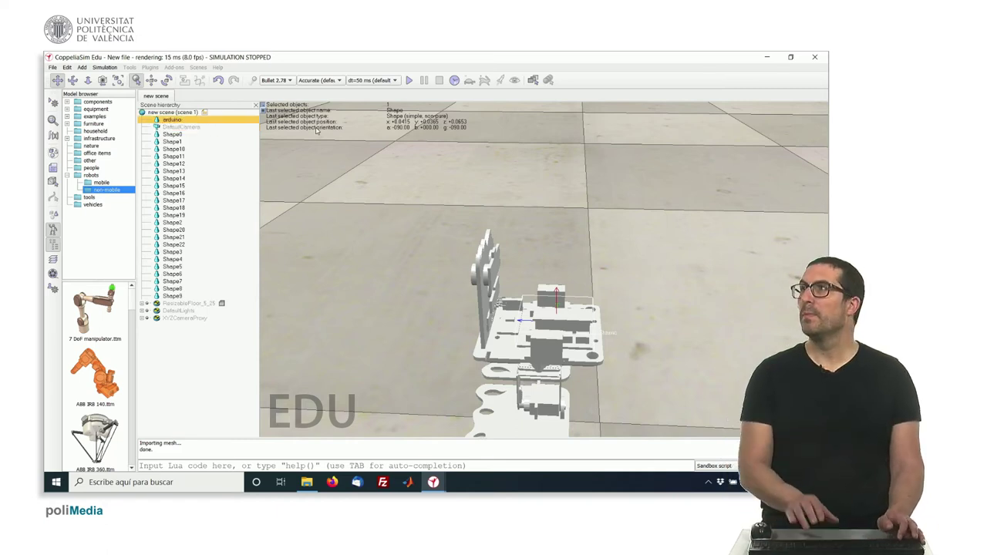
- Rename the object Shape0 in the scene hierarchy as bluetooth
left_click(170, 135)
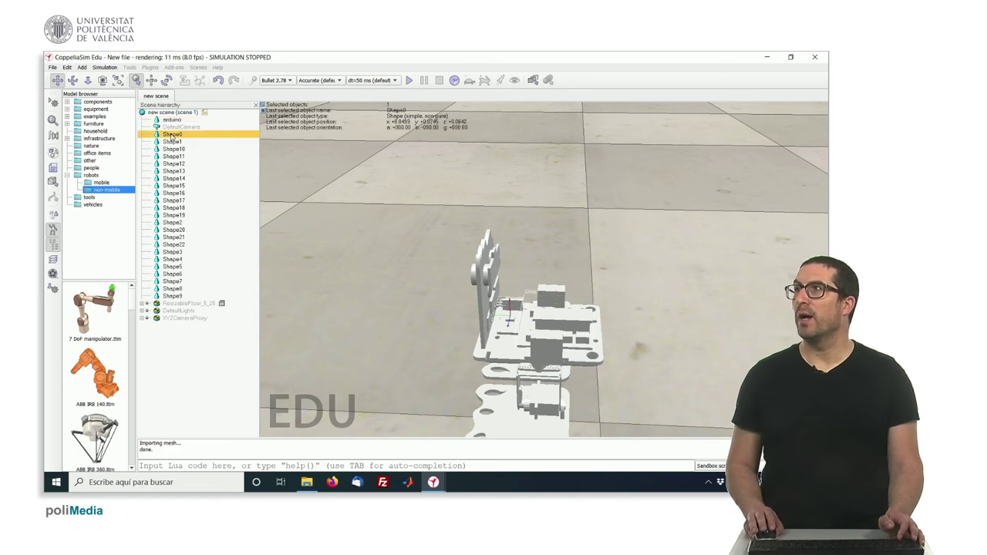
double_click(173, 136)
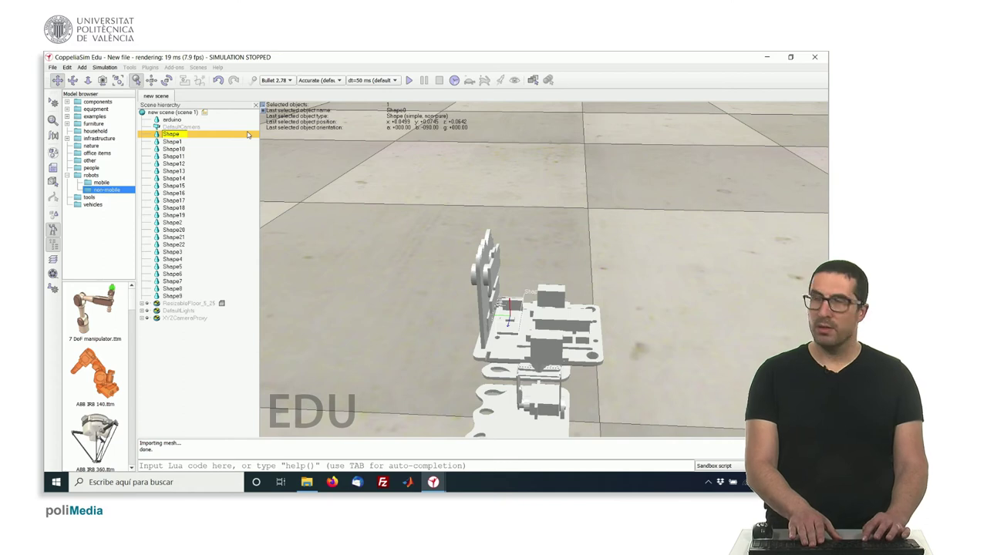
key("BackSpace")
type("bluetooth")
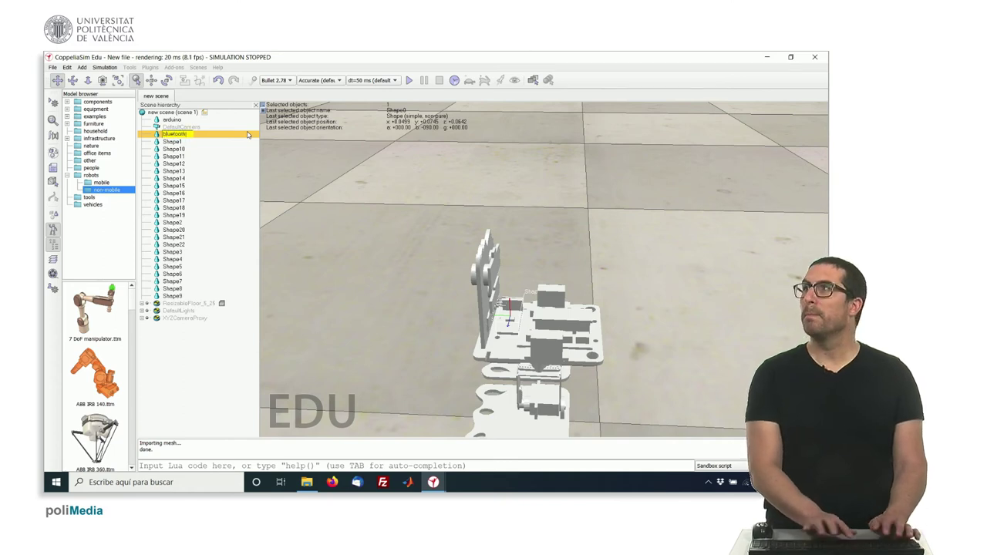
key("Return")
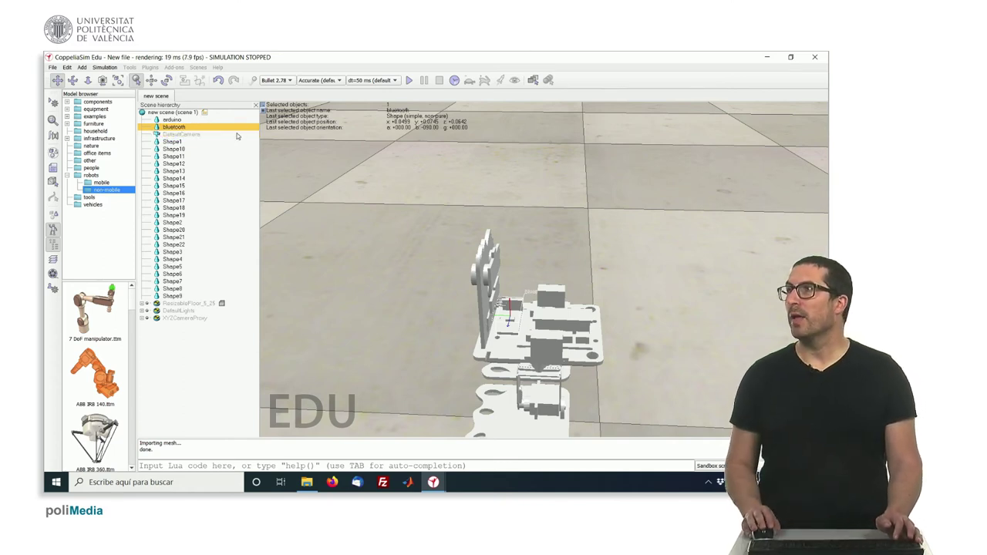
- Pick the robot's left leg bracket in the scene and rename its shape as left_leg_metal
middle_click_drag(476, 300, 538, 315)
left_click(540, 316)
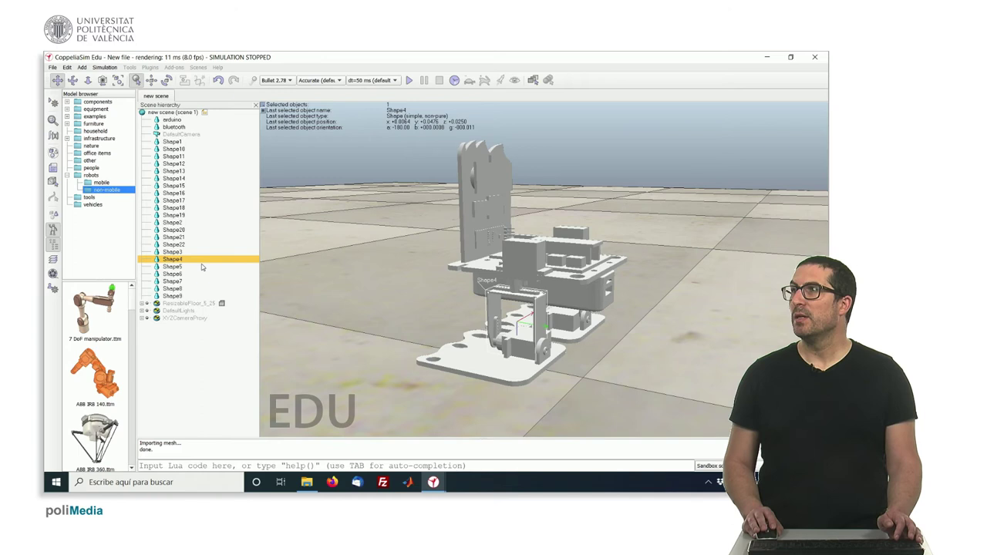
double_click(181, 261)
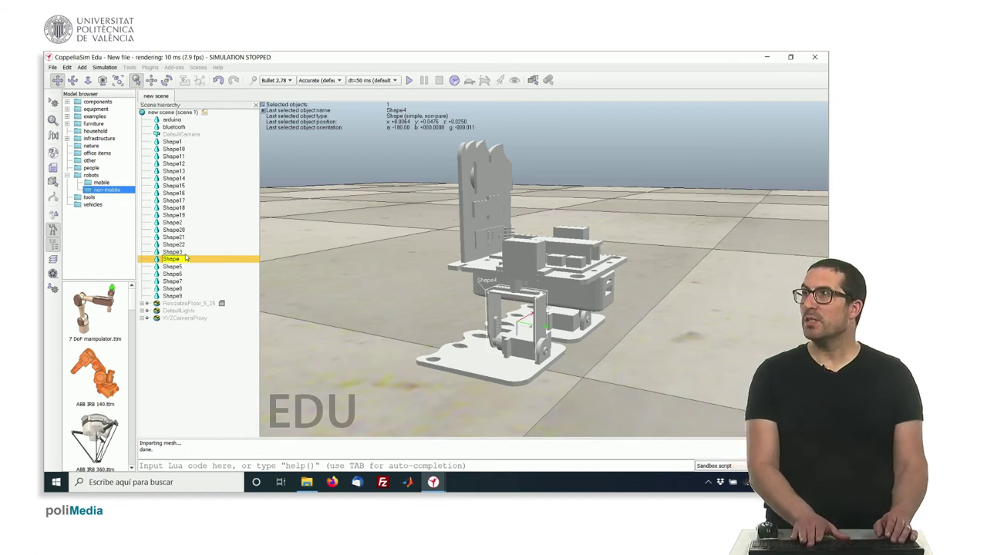
key("BackSpace")
key("BackSpace")
key("BackSpace")
key("BackSpace")
key("BackSpace")
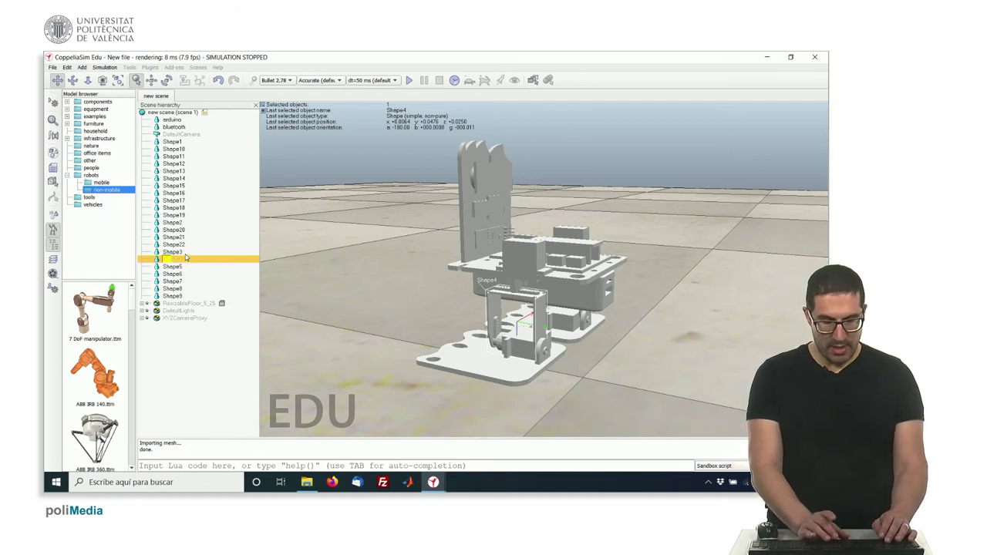
type("left_leg_")
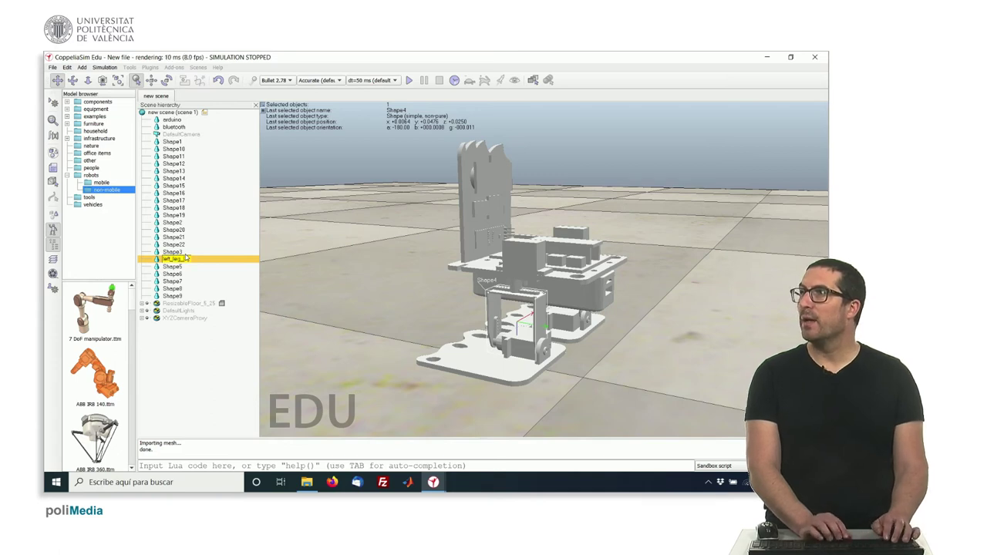
type("re")
key("Return")
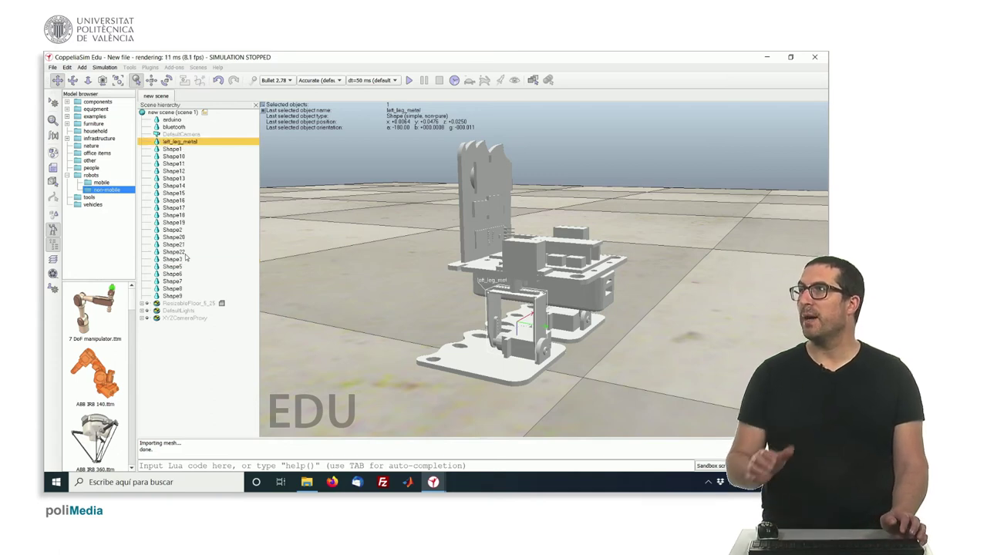
- Pick the flat ankle plate at the outer side of the robot's left foot and rename its shape as left_ankle_wood
scroll(540, 363, "up", 2)
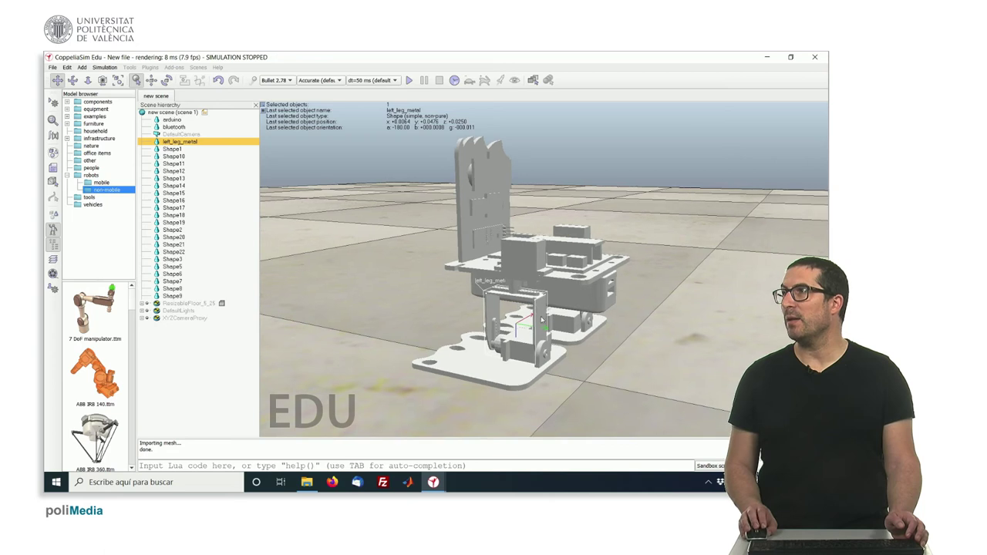
left_click(541, 368)
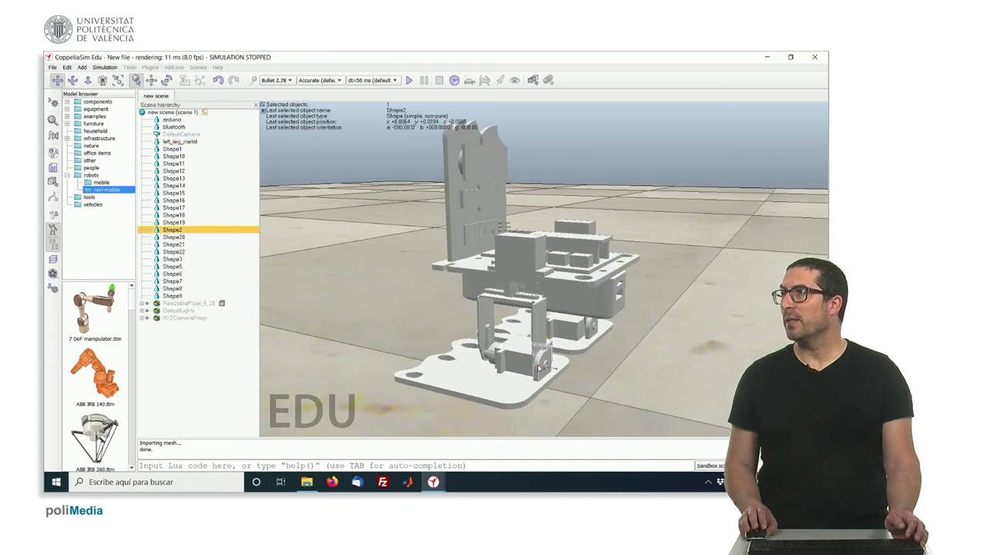
double_click(174, 231)
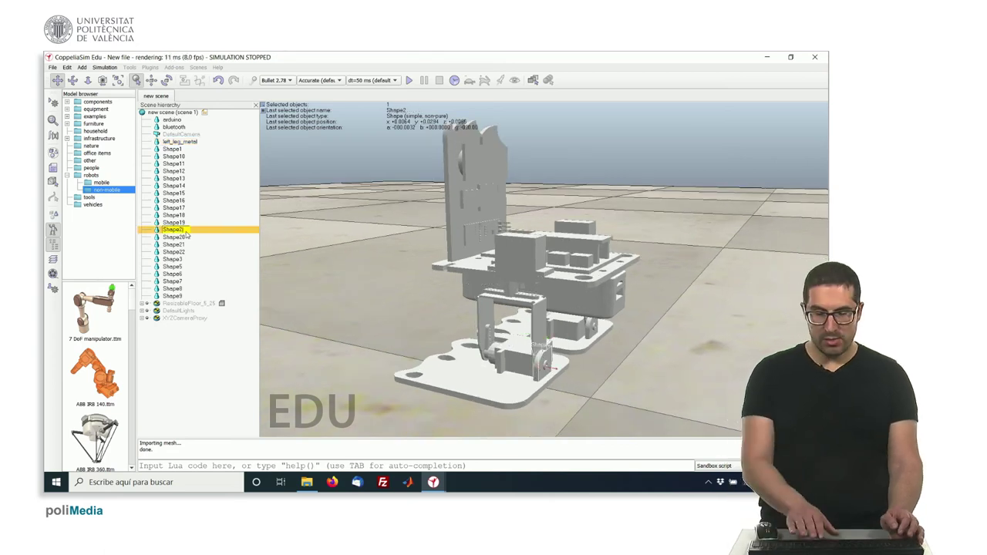
key("BackSpace")
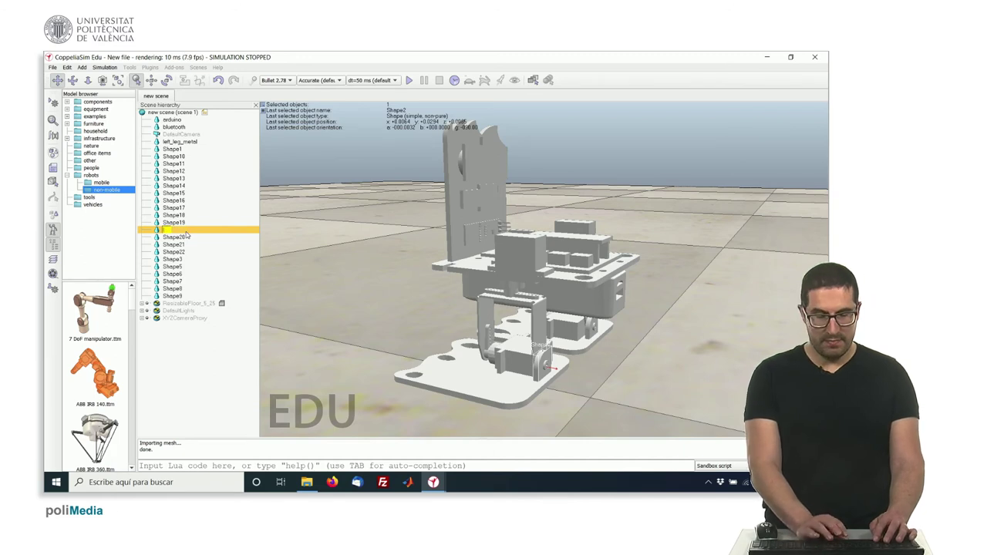
type("left_ankle_")
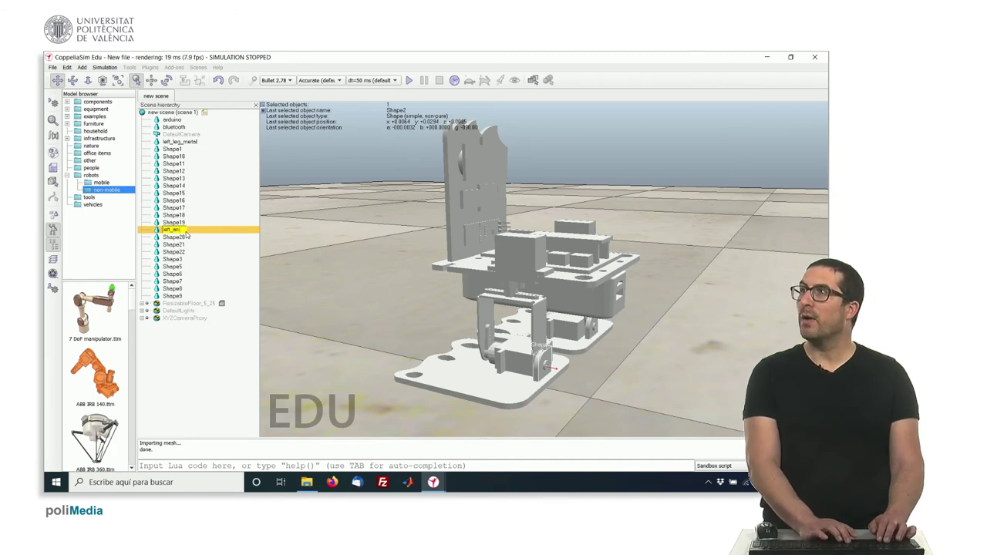
type("_wood")
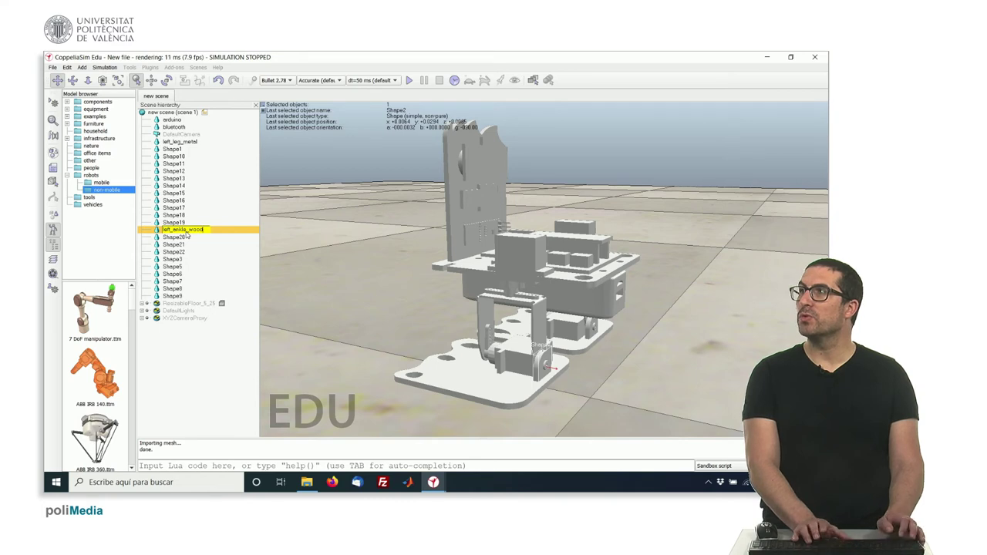
key("Return")
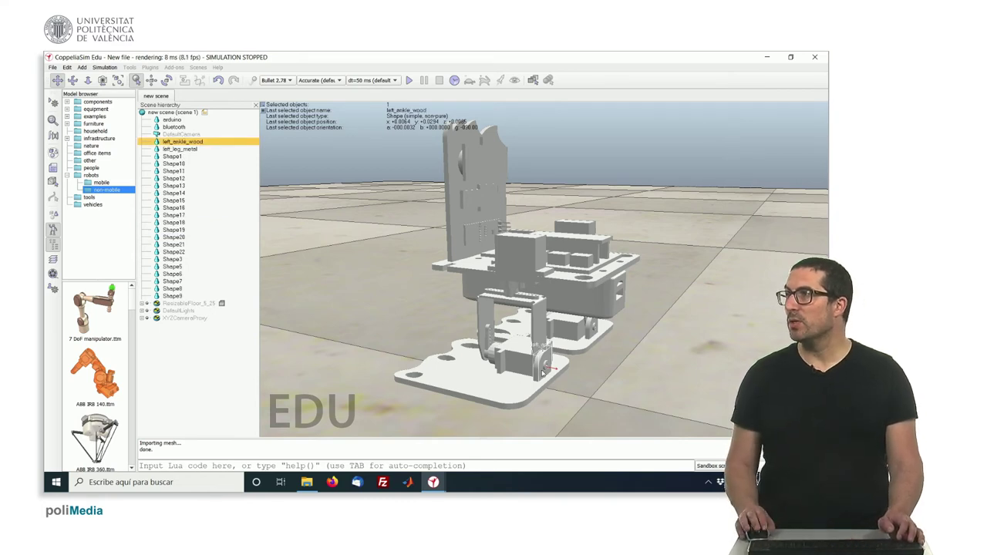
- Pick the small rivet at the centre of the left ankle plate and rename its shape as left_rivet
scroll(543, 374, "up", 4)
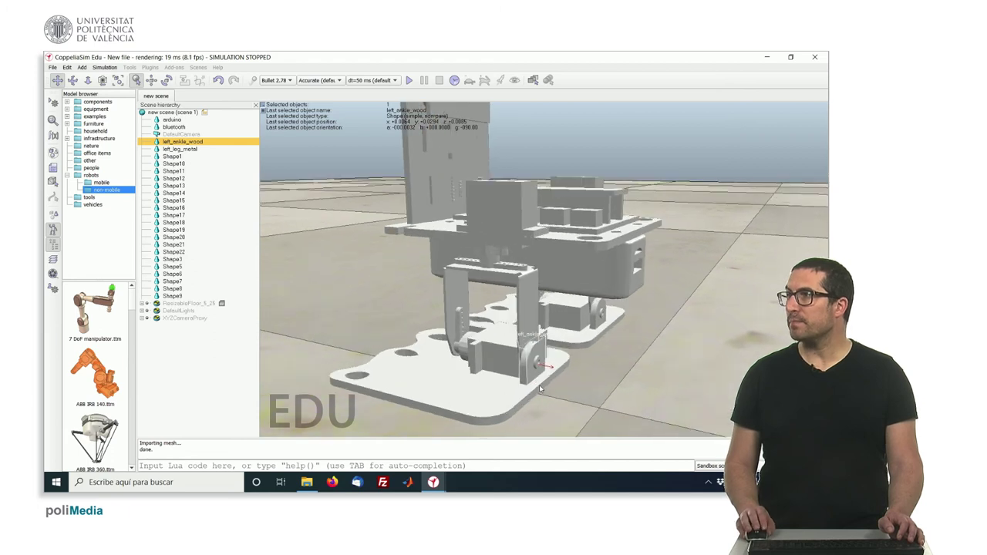
scroll(540, 389, "up", 3)
scroll(516, 355, "up", 2)
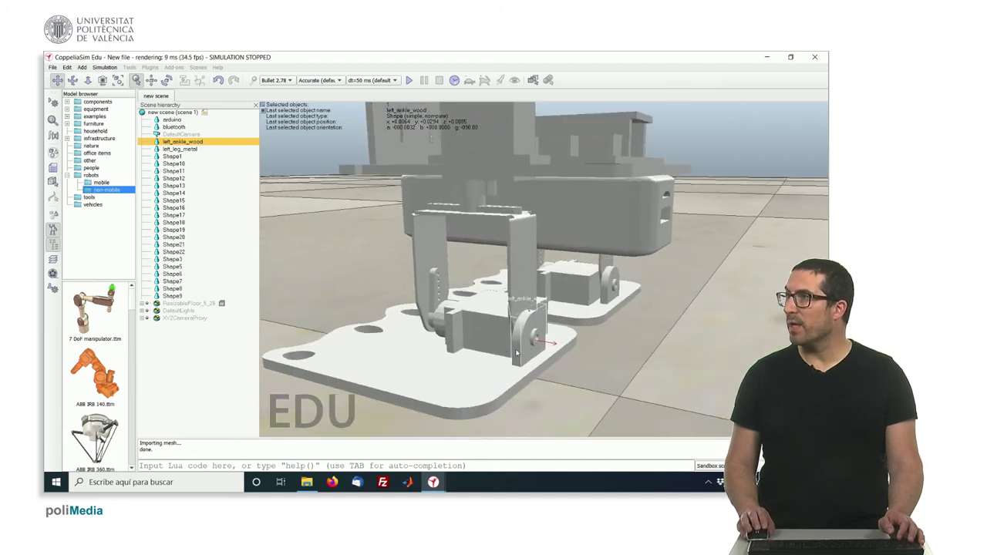
scroll(517, 353, "up", 1)
left_click(529, 352)
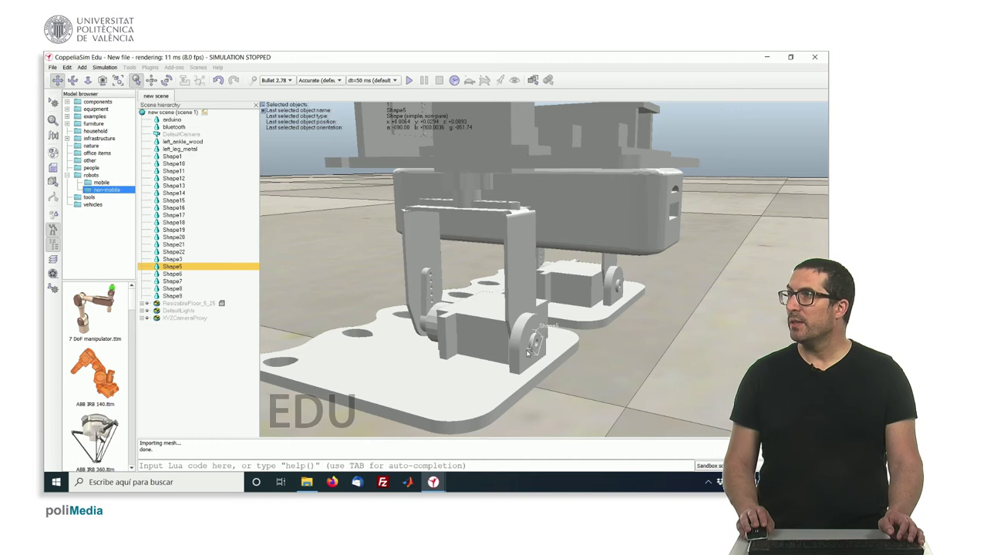
double_click(182, 267)
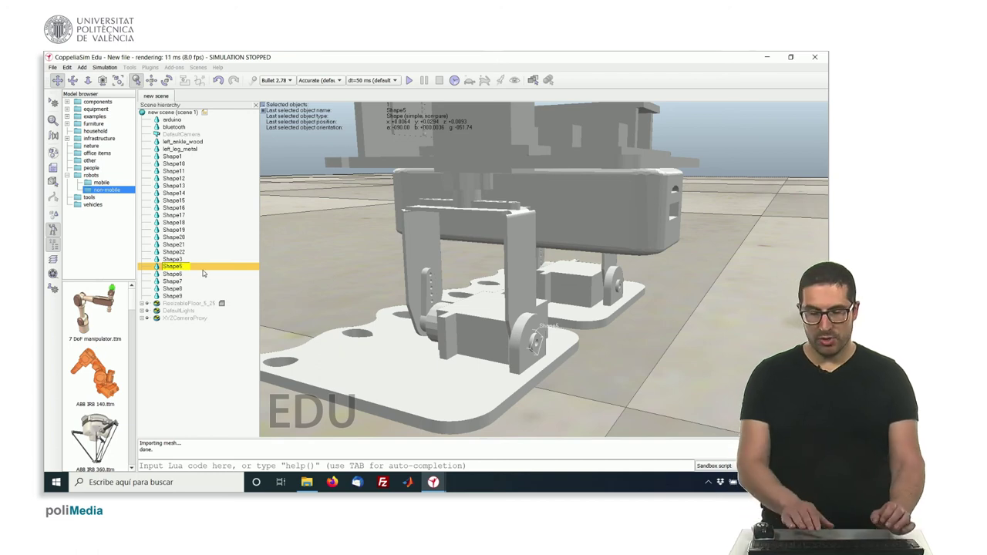
key("BackSpace")
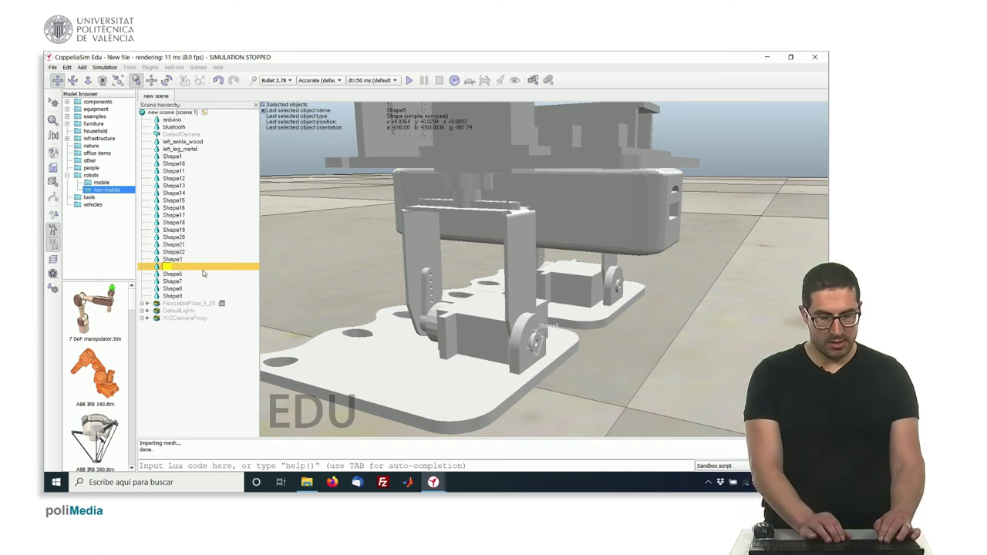
type("left_")
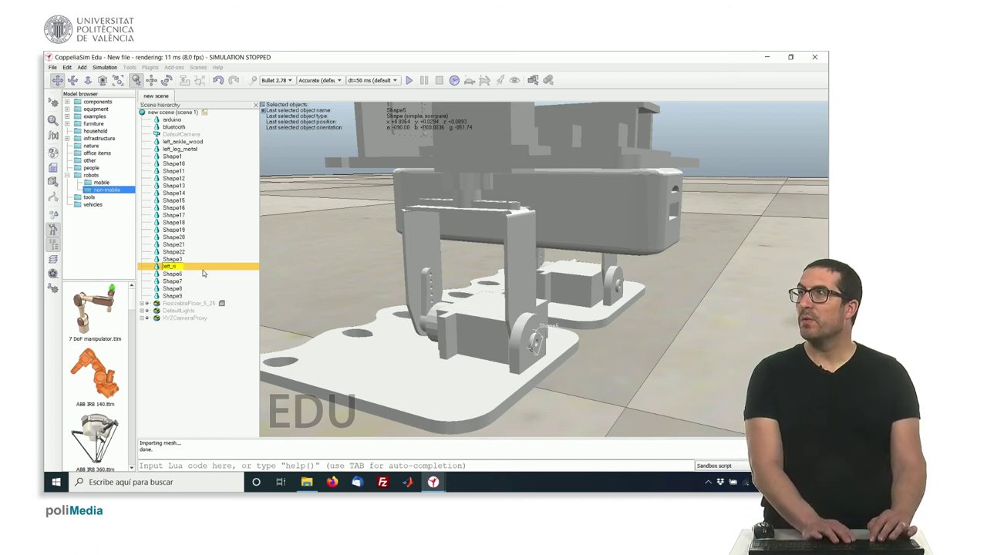
type("rivet")
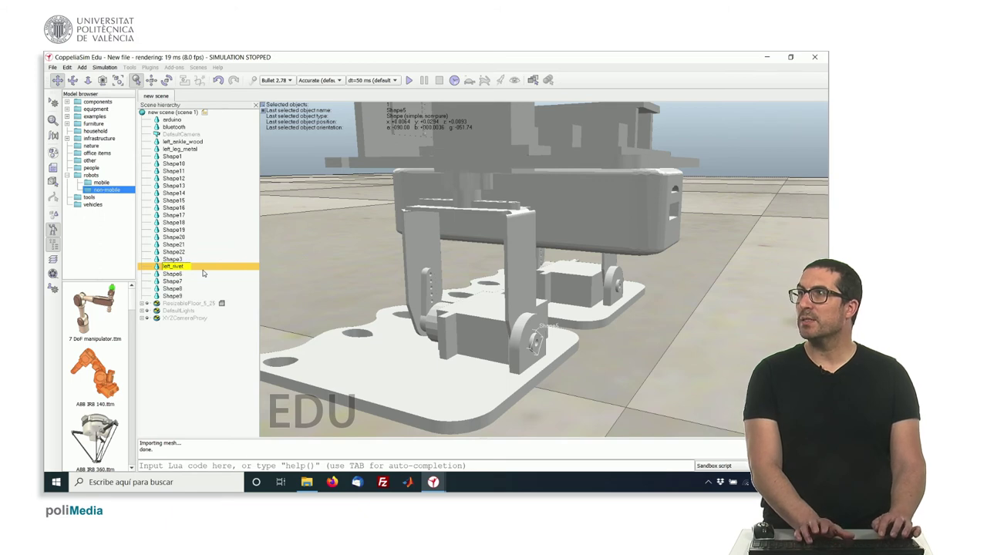
key("Return")
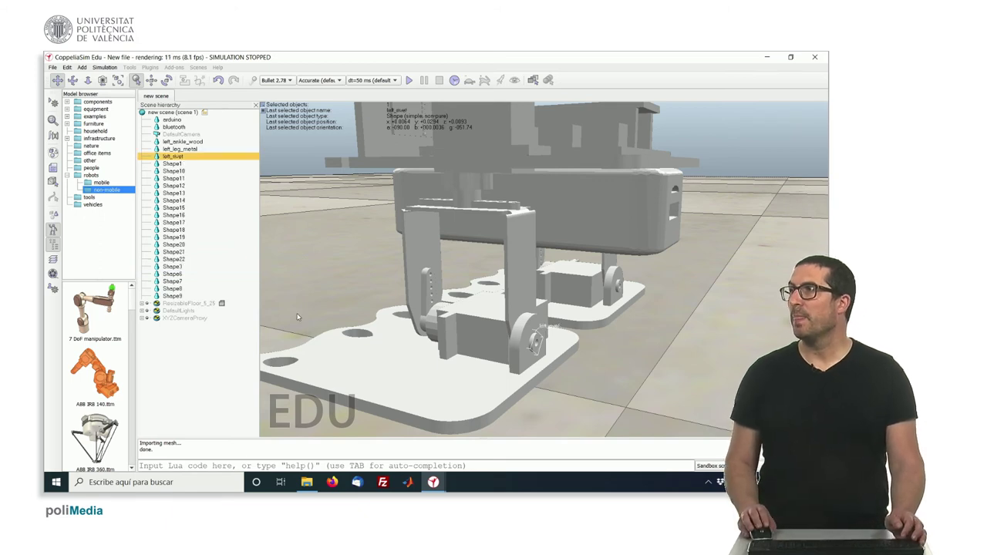
- Set the ambient/diffuse colour of the servo motor above the left leg to blue, with red 0.00, green 0.00 and blue 1.00
scroll(407, 332, "down", 3)
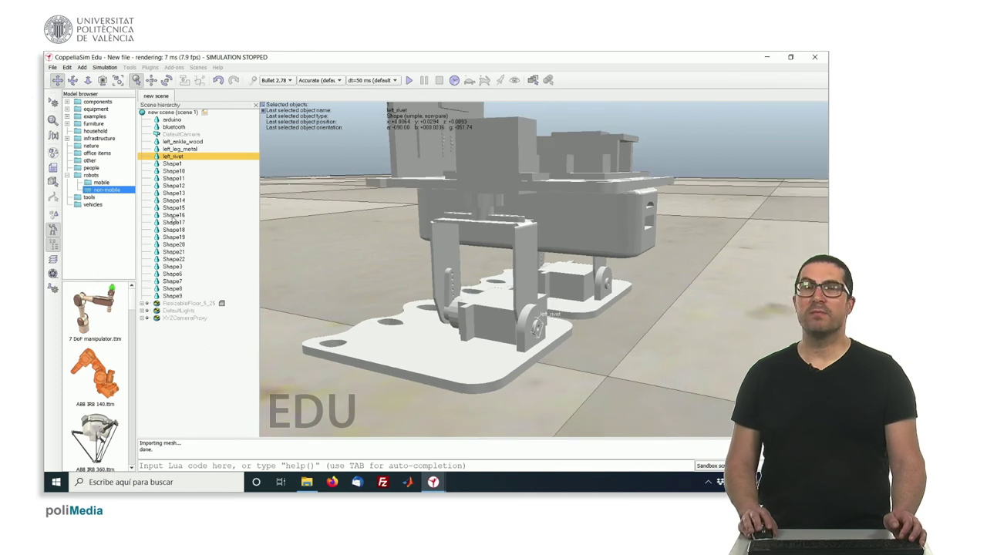
middle_click_drag(413, 290, 436, 322)
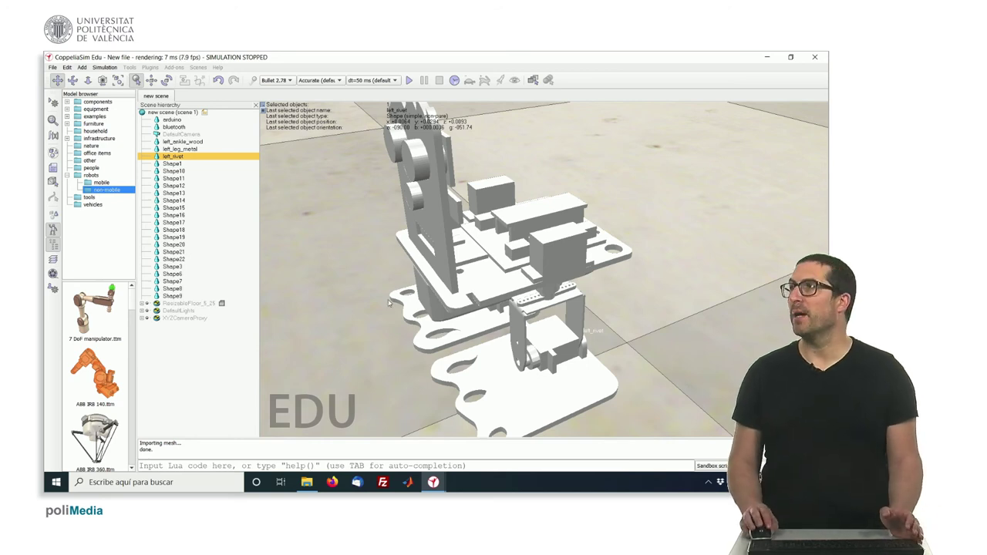
left_click(562, 257)
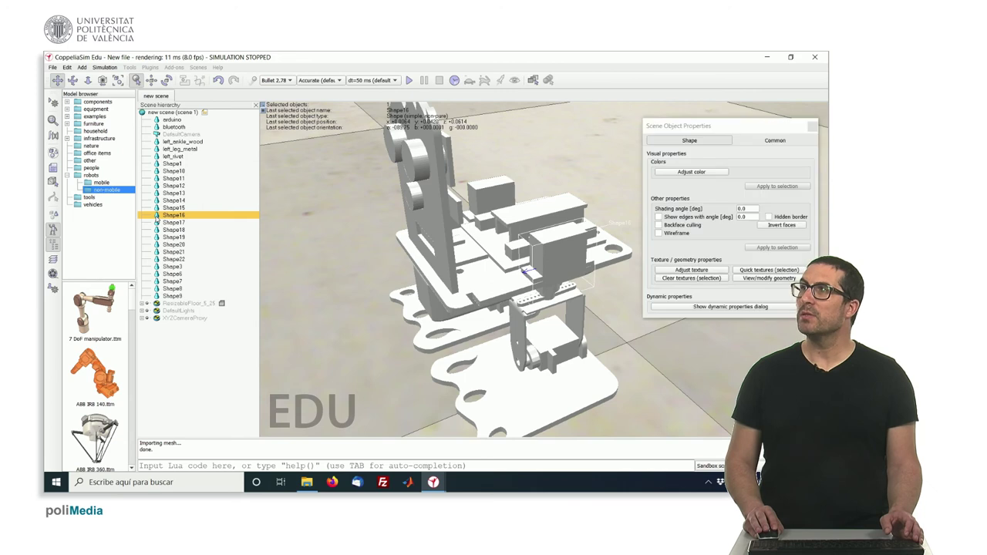
left_click(722, 172)
left_click(793, 113)
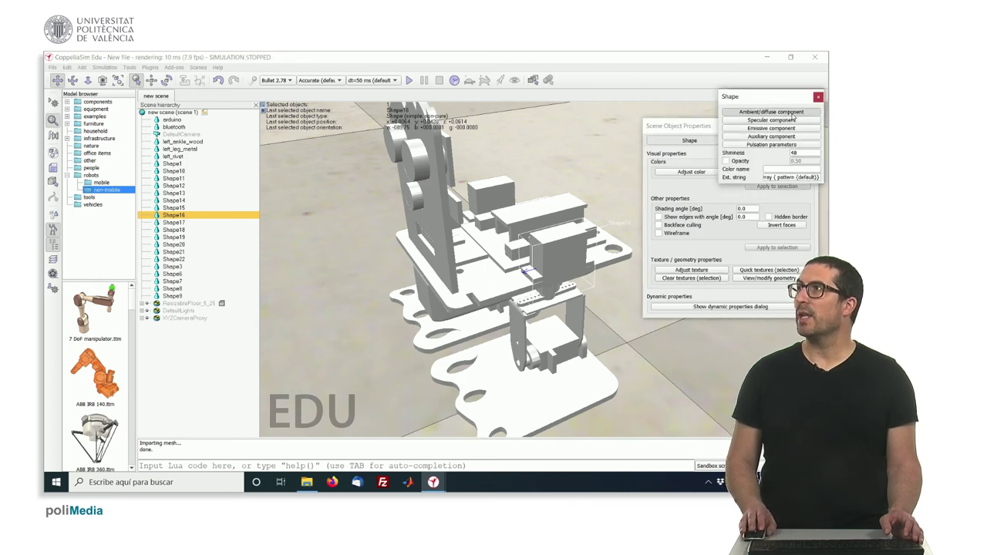
left_click_drag(813, 123, 757, 122)
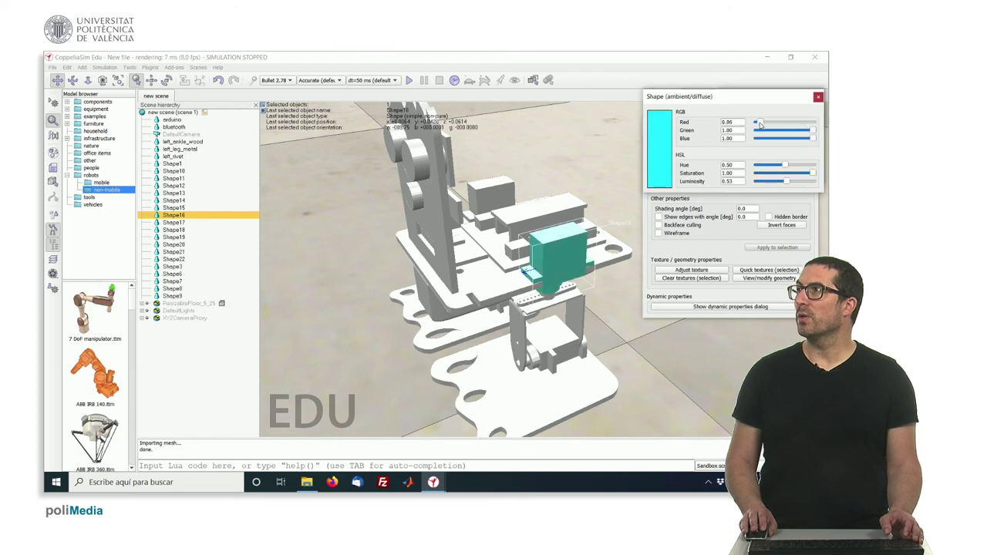
left_click_drag(816, 132, 749, 132)
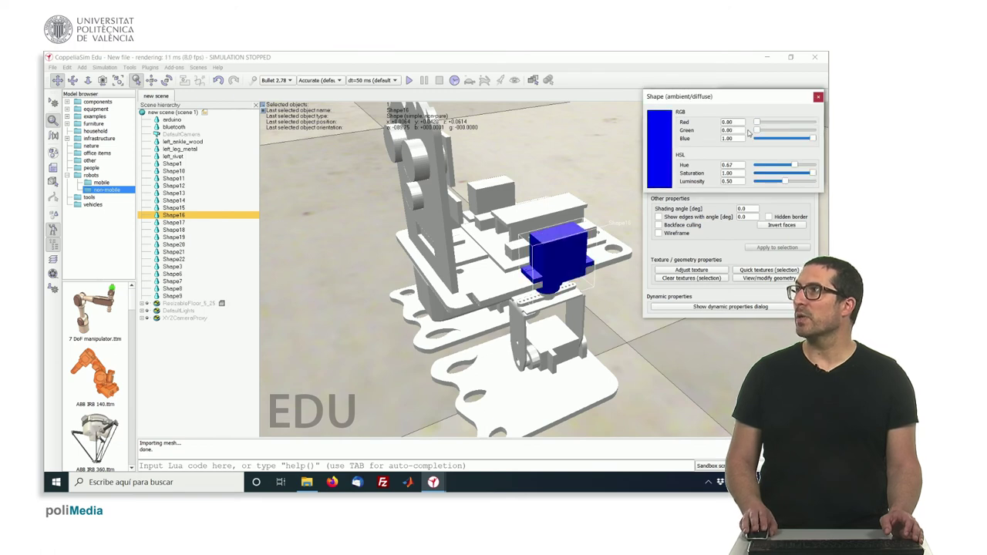
left_click(819, 98)
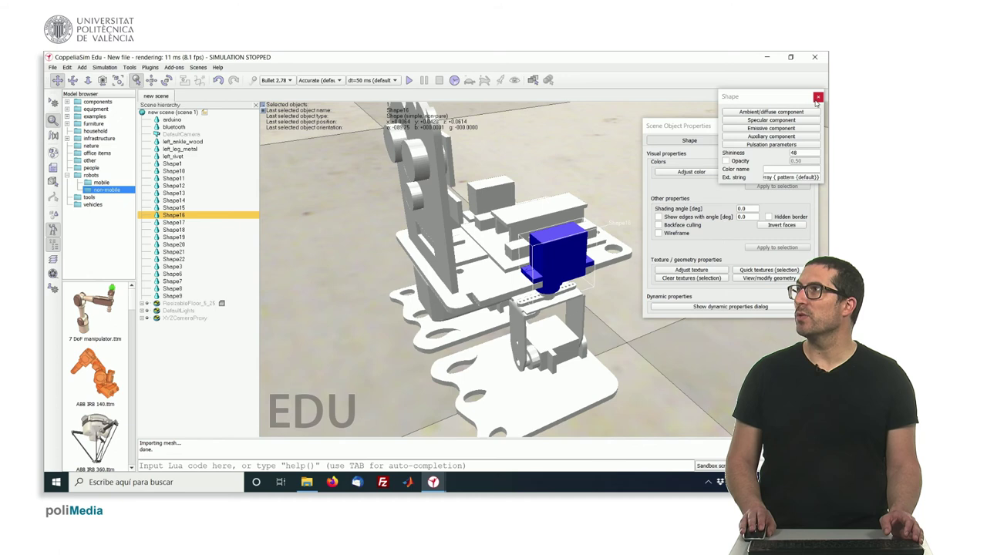
left_click(819, 97)
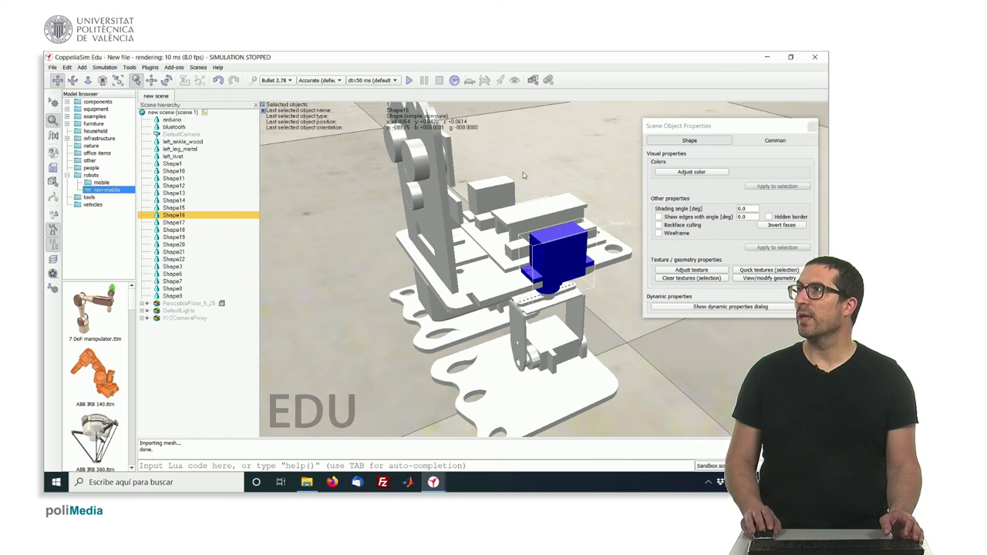
- Set the ambient/diffuse colour of the small round part below the eyes on the head plate to black
left_click(414, 201)
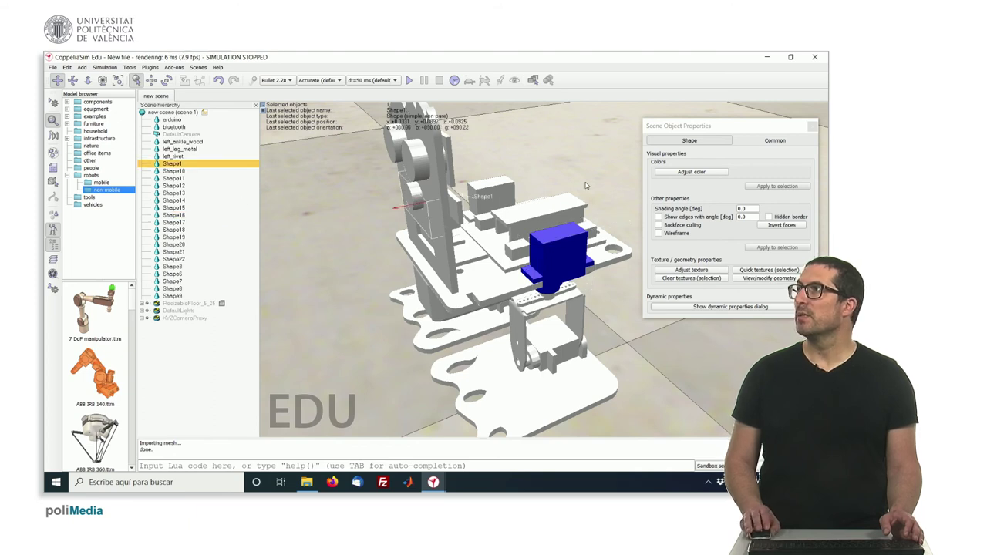
left_click(680, 173)
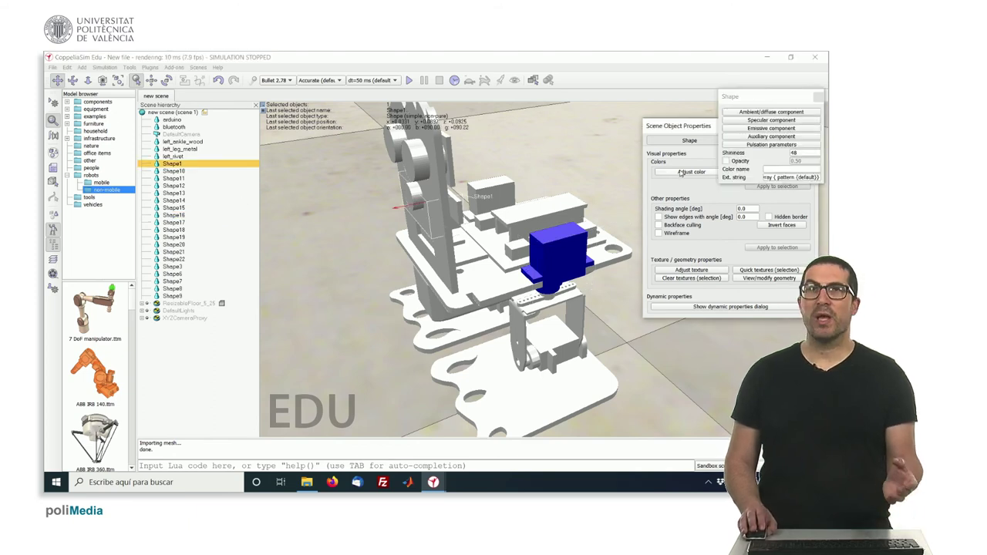
left_click(771, 112)
left_click_drag(816, 124, 736, 125)
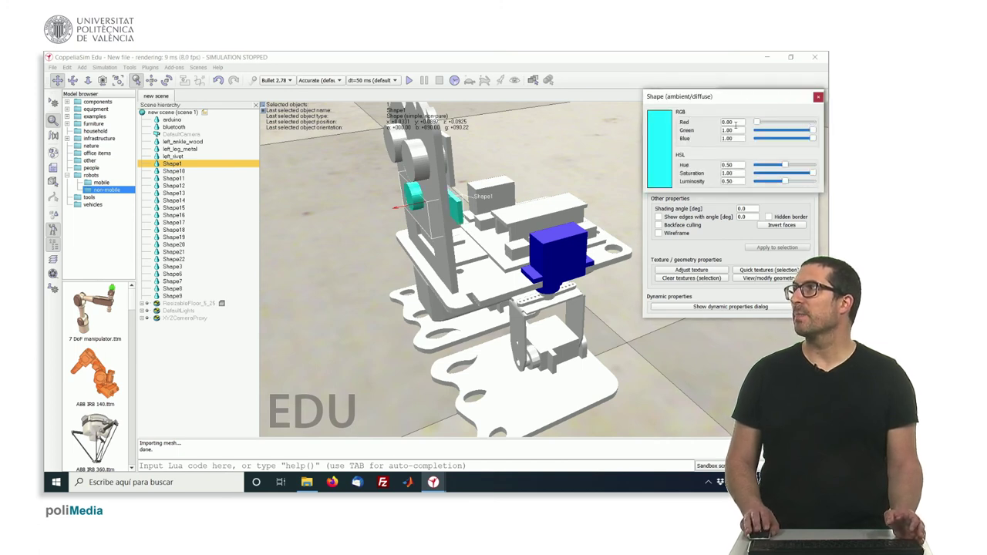
left_click_drag(814, 131, 730, 131)
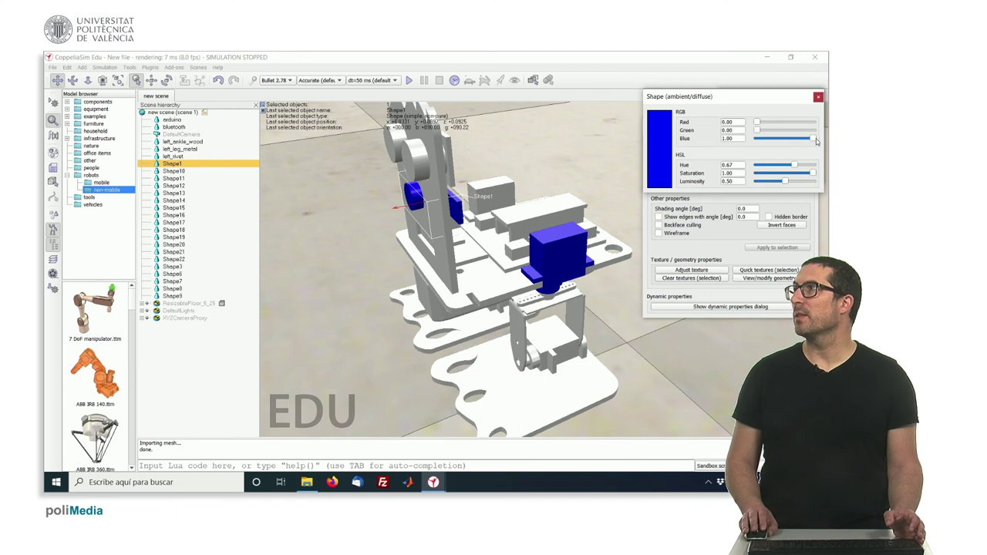
left_click_drag(816, 140, 747, 139)
left_click(818, 96)
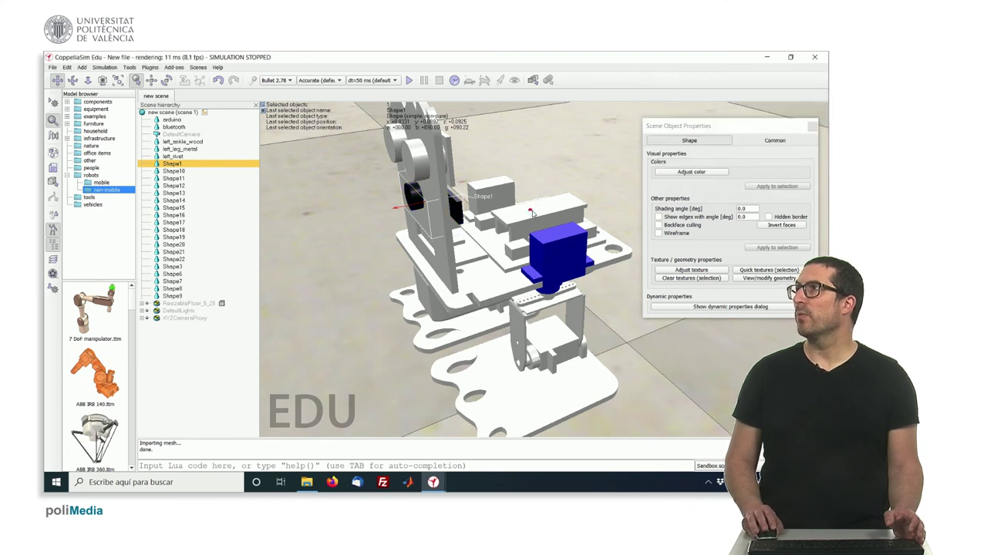
- Set the arduino shape's ambient/diffuse colour to red, then close the object properties and clear the selection
left_click(531, 212)
left_click(691, 171)
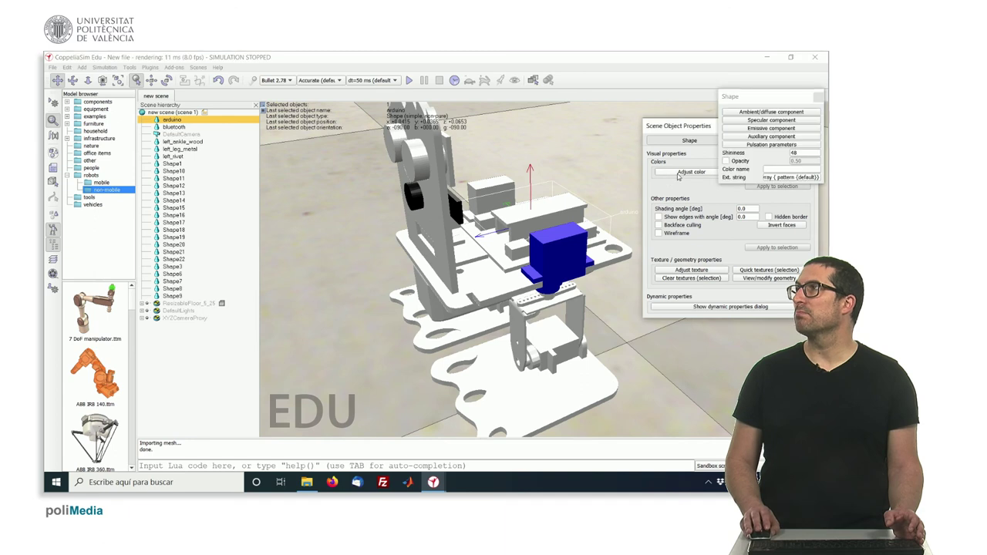
left_click(737, 113)
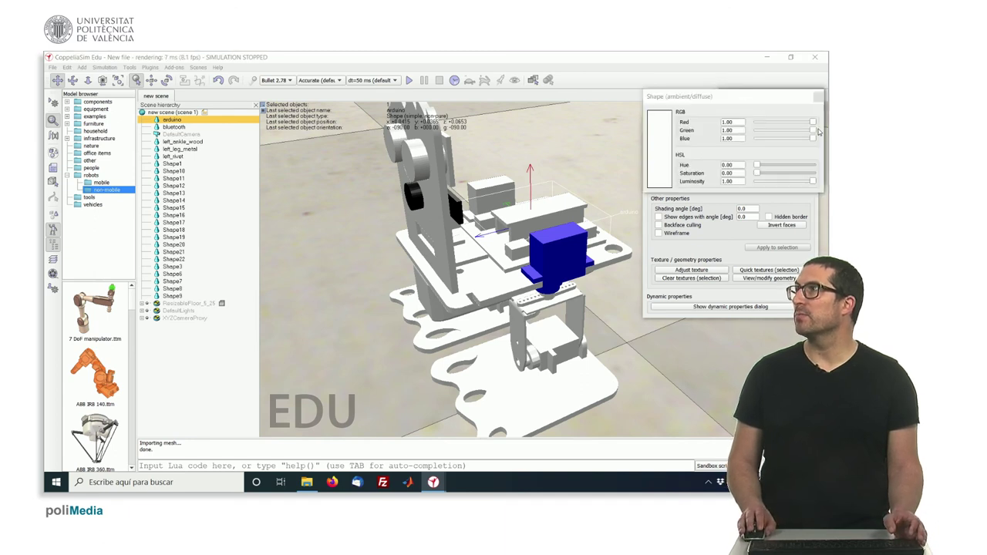
left_click_drag(813, 130, 743, 133)
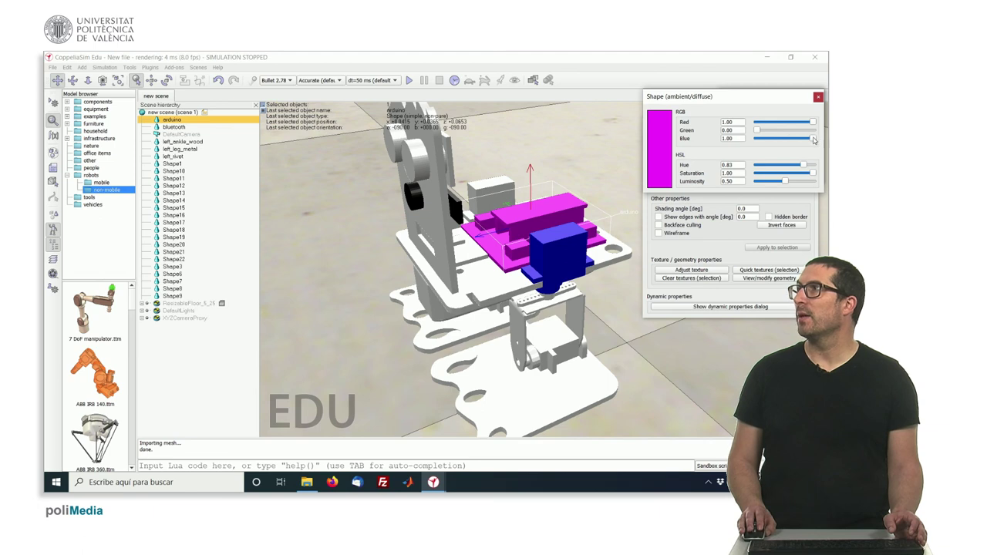
left_click_drag(813, 139, 745, 141)
left_click(819, 98)
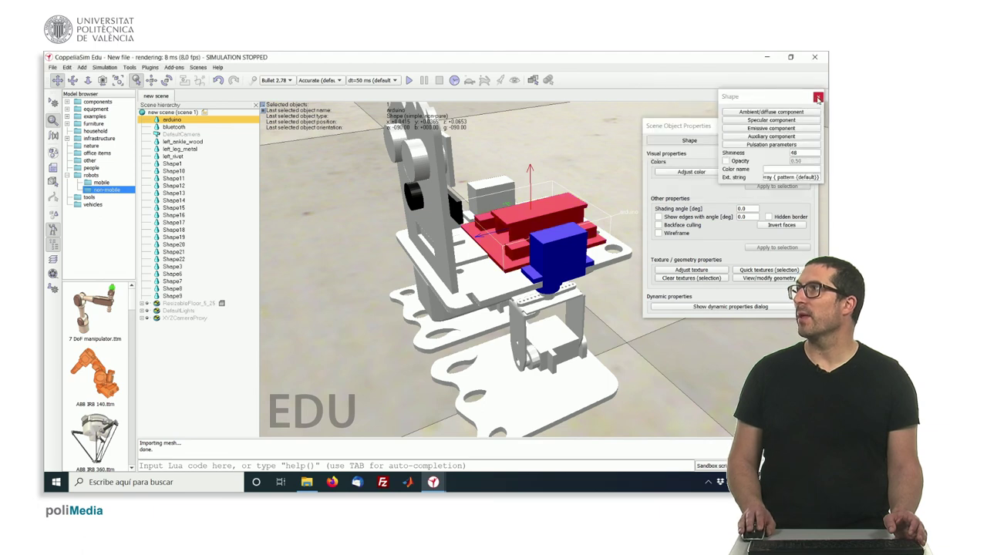
left_click(819, 98)
left_click(816, 126)
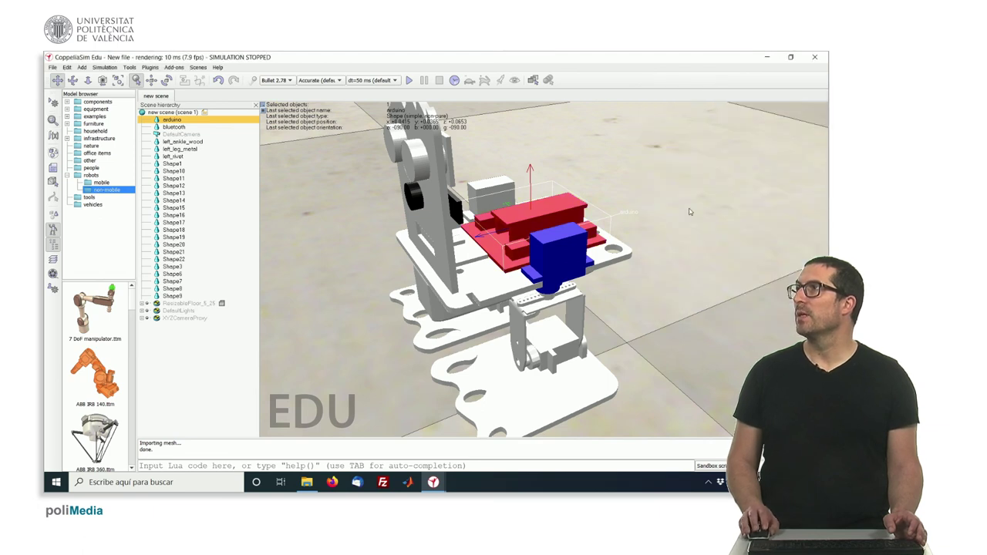
left_click(638, 195)
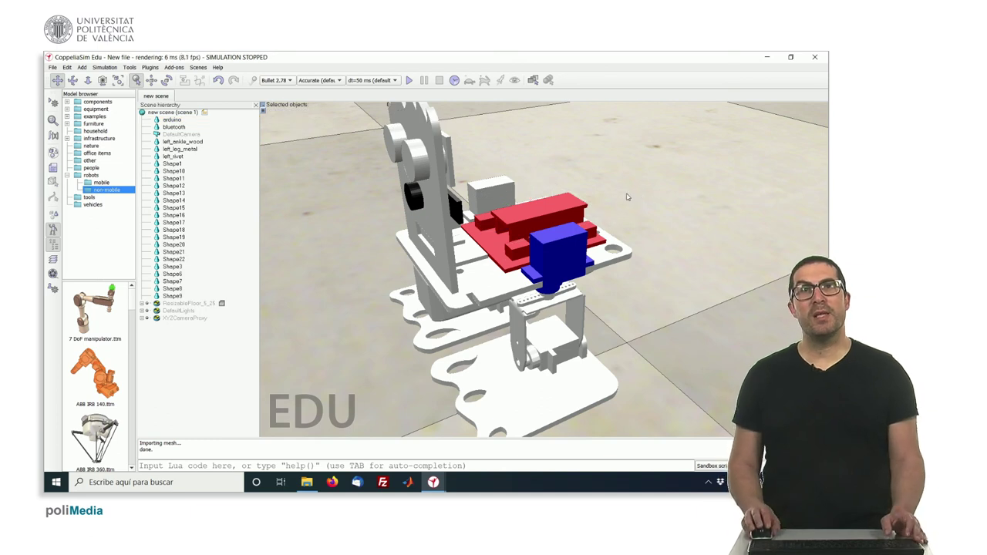
scroll(569, 238, "down", 6)
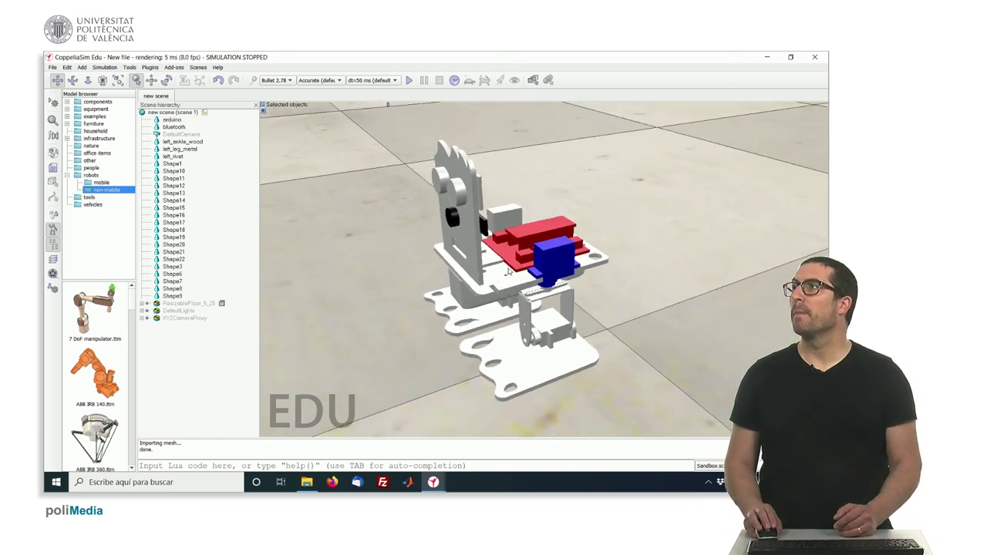